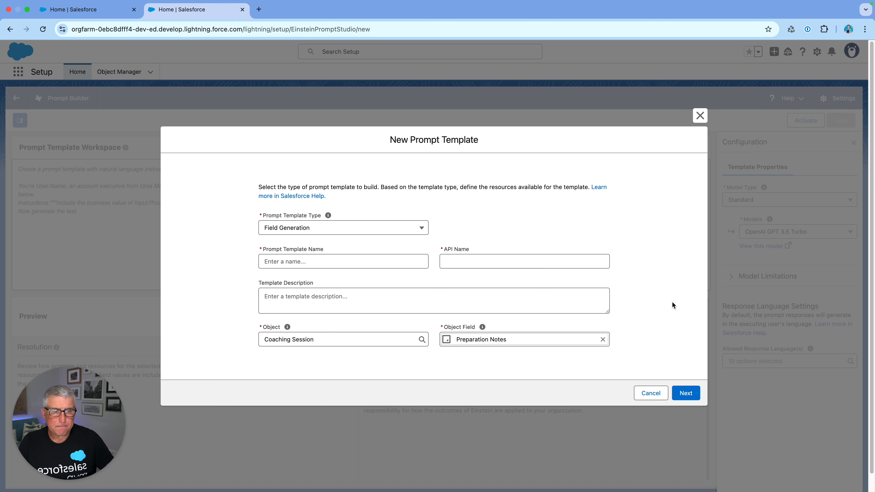
- Discard the new prompt template and open the existing Coaching Field Summary Preparation Notes template at the start of its prompt
click(651, 393)
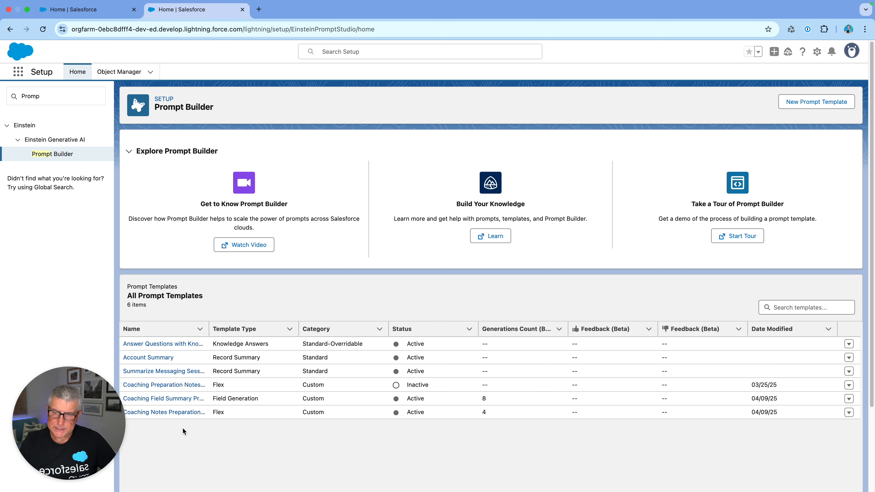
click(182, 399)
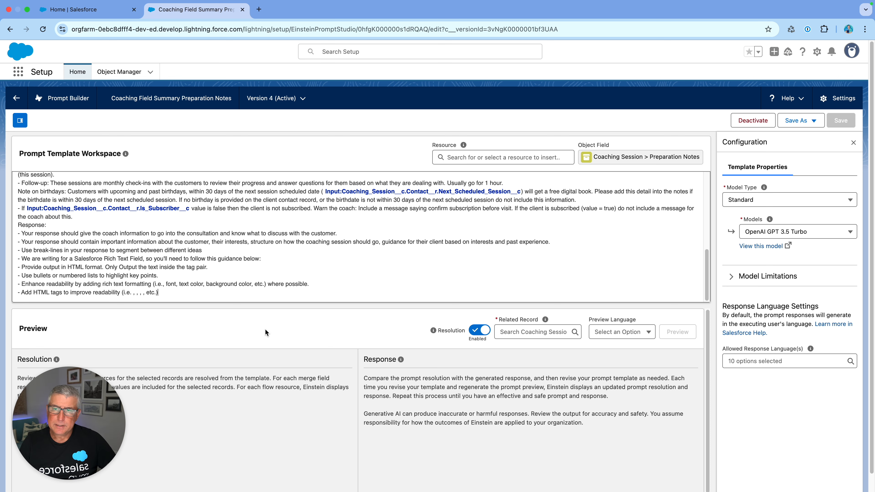
scroll(282, 235, up, 10)
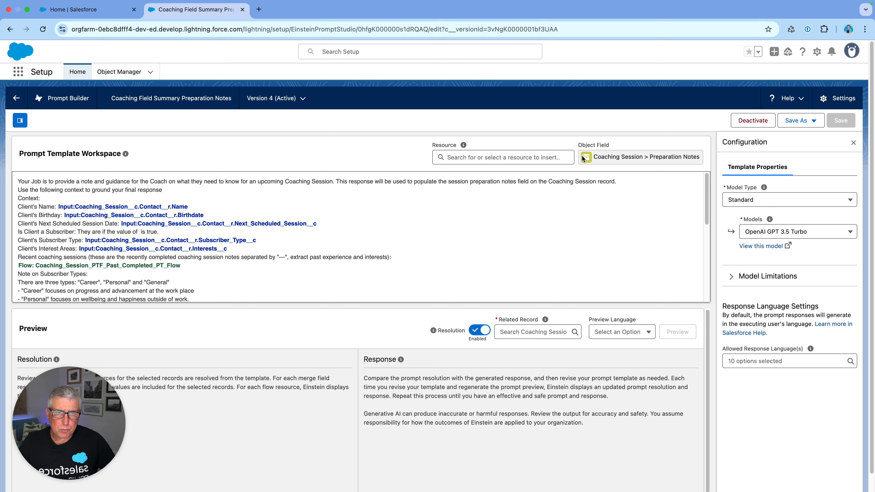
- Review the available resource categories and the prompt's context section with its Coaching Session merge fields and flow reference
click(546, 155)
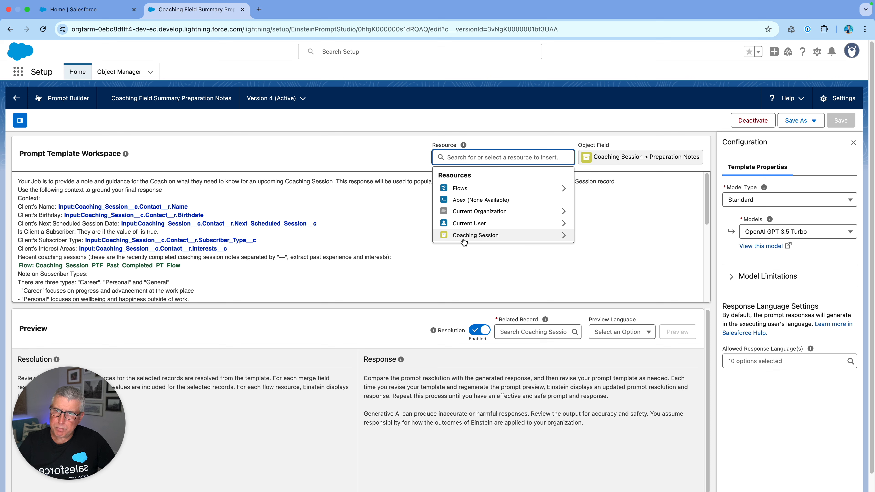
click(225, 202)
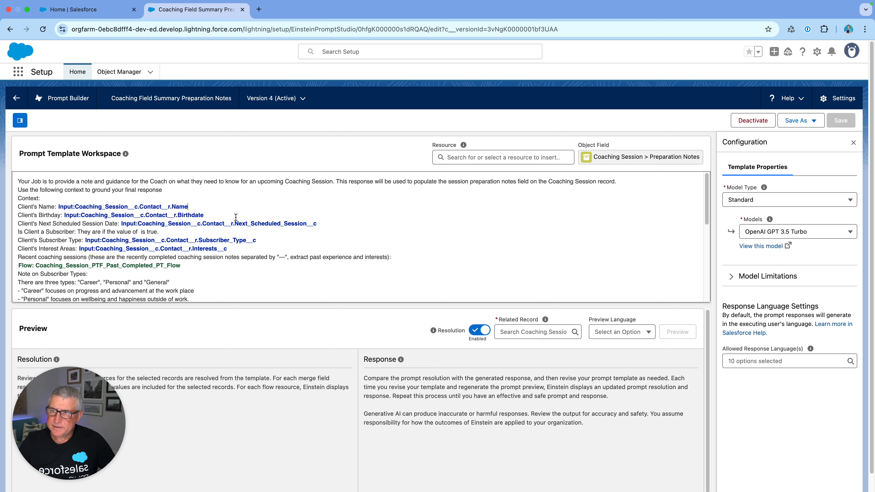
scroll(236, 219, down, 1)
scroll(234, 210, down, 1)
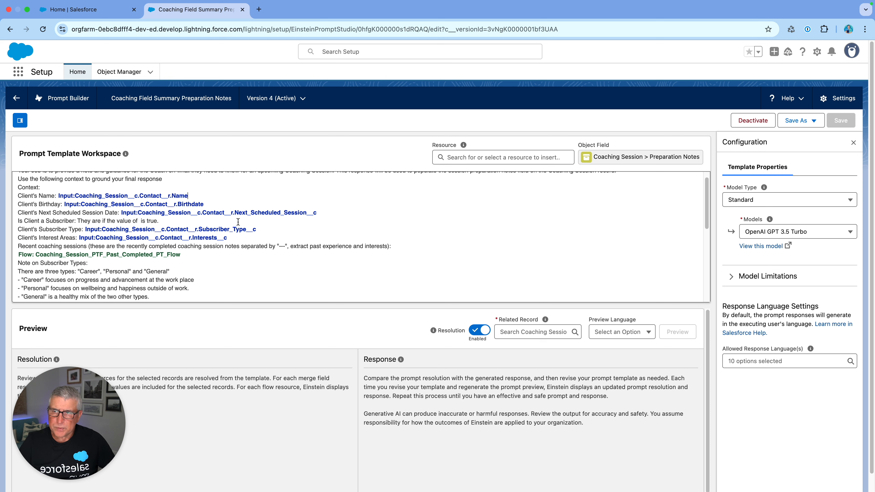
scroll(236, 220, down, 1)
scroll(235, 221, down, 3)
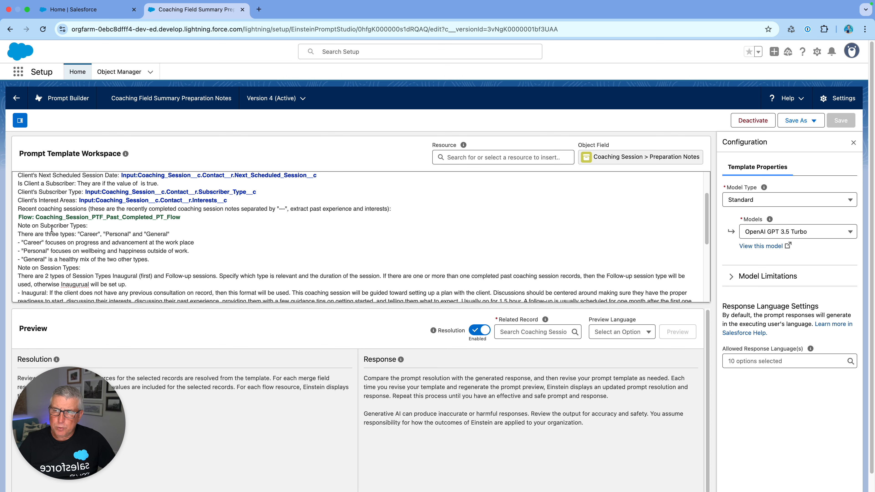
scroll(51, 230, down, 1)
scroll(51, 228, down, 1)
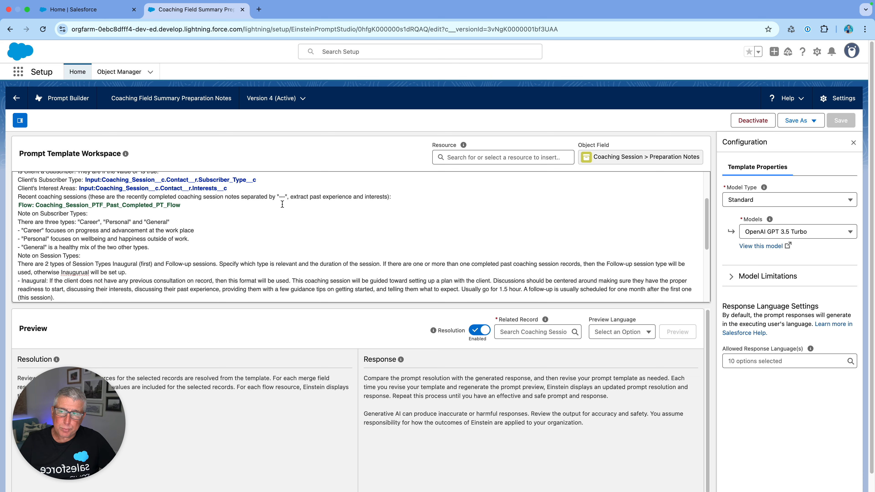
- Look up the flows available as insertable resources for the prompt and read the full flow name
click(484, 157)
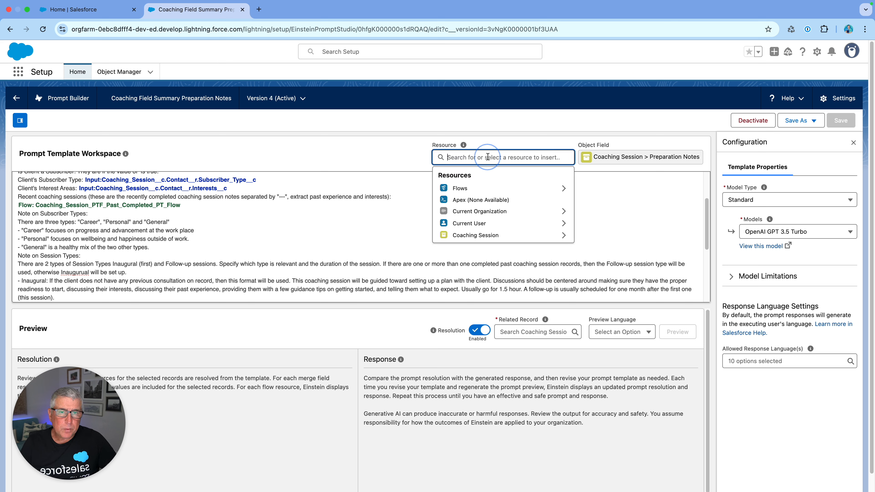
click(472, 189)
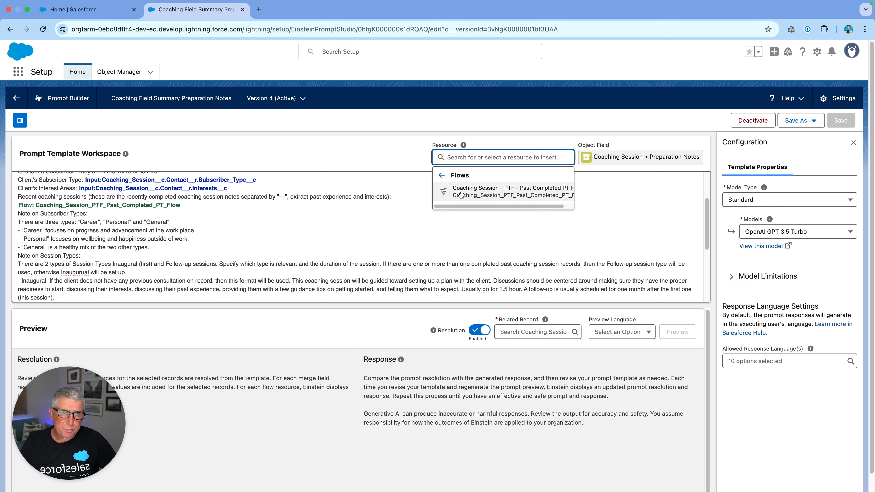
scroll(518, 206, right, 2)
click(530, 207)
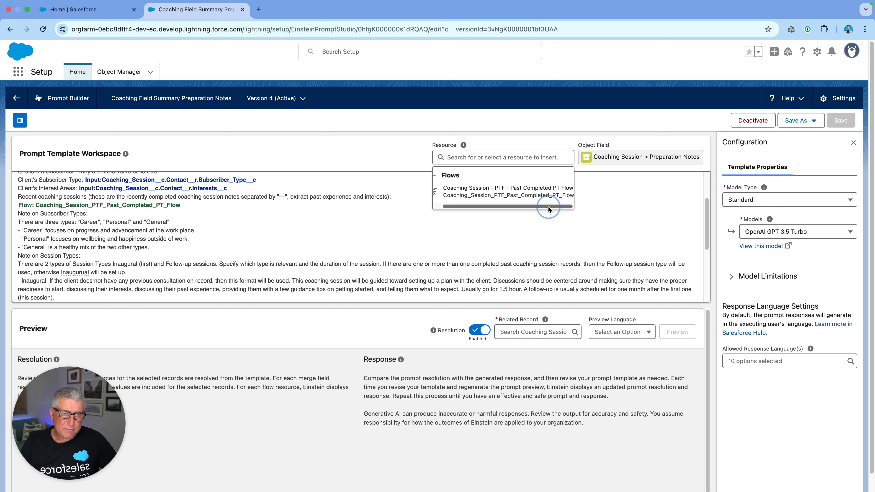
drag(529, 209, 519, 206)
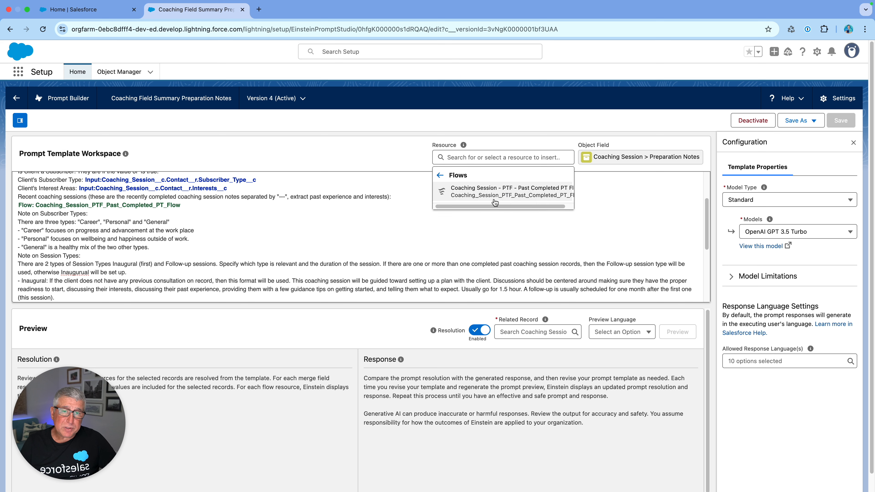
click(448, 177)
click(410, 187)
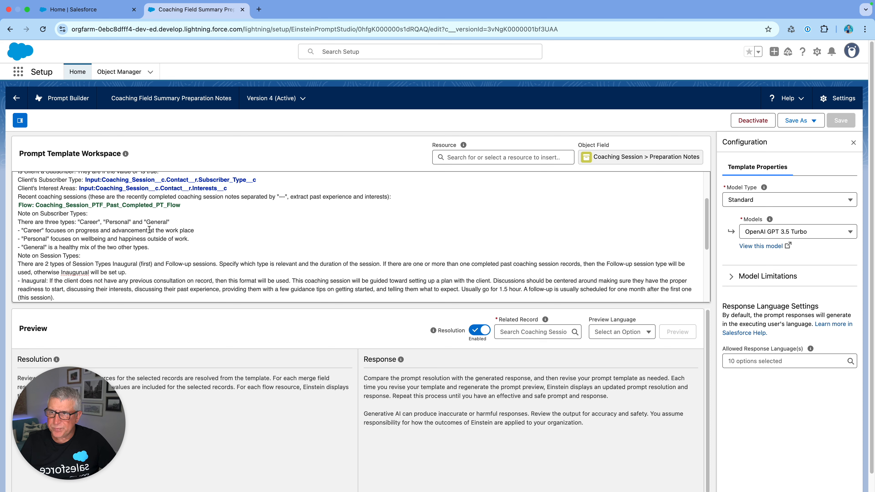
- Read the rest of the prompt, covering subscriber types, session types, birthday and subscription rules, and response formatting instructions
scroll(67, 221, down, 2)
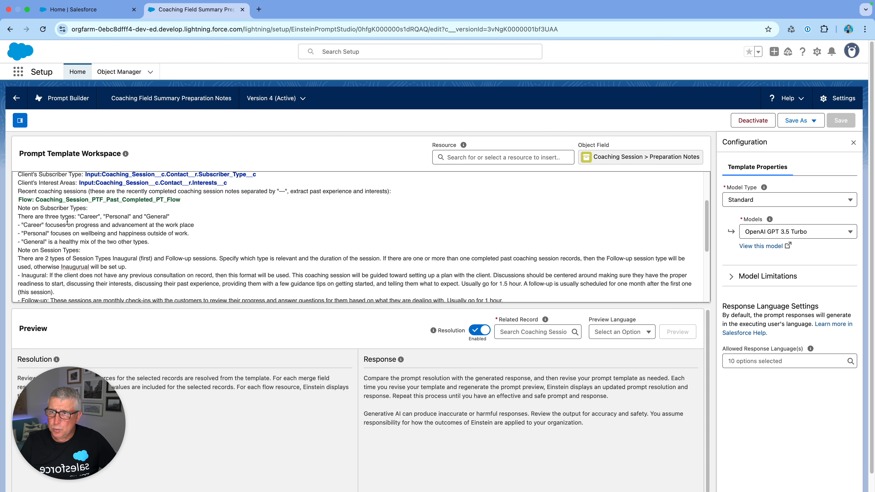
scroll(67, 221, down, 1)
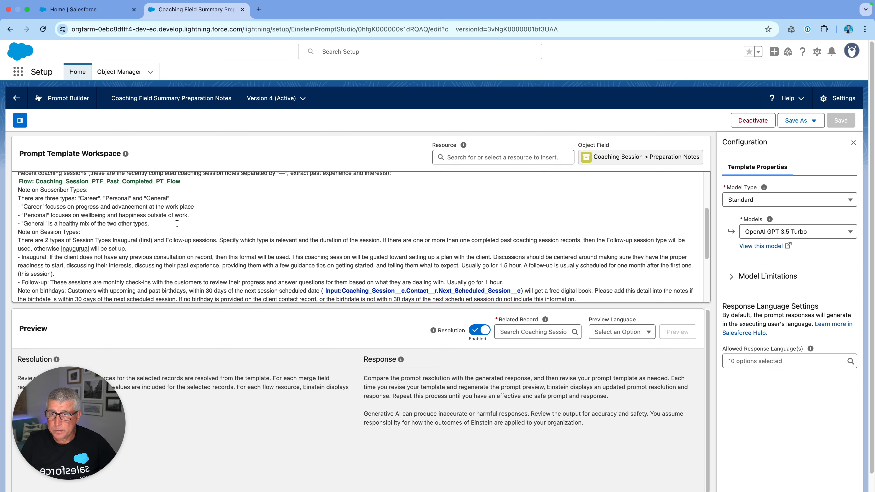
scroll(178, 224, down, 3)
scroll(178, 225, down, 1)
scroll(178, 225, down, 1)
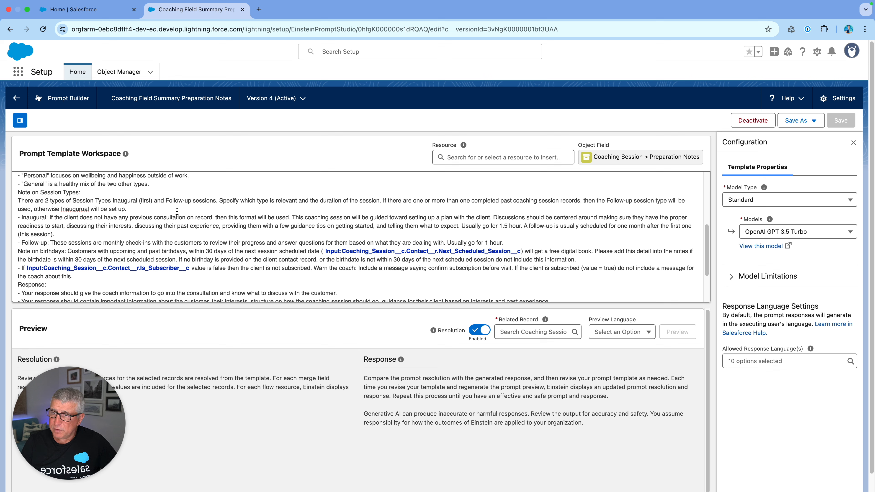
scroll(177, 212, down, 2)
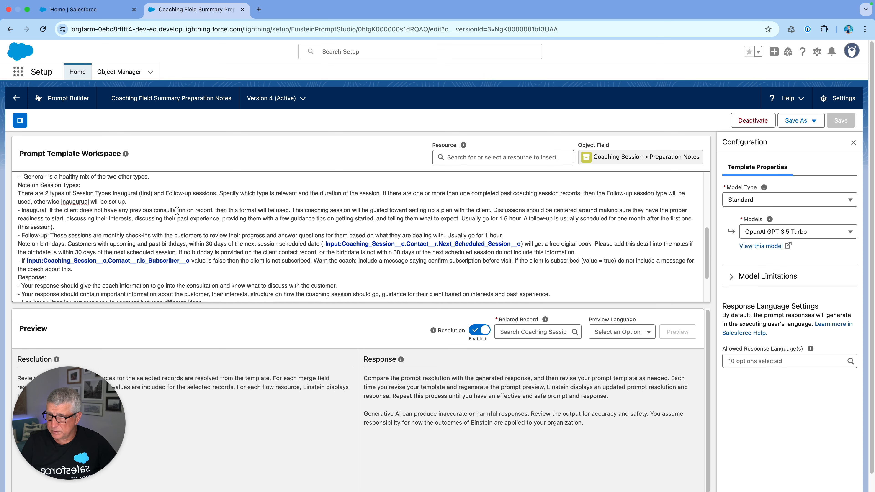
scroll(177, 211, down, 4)
scroll(177, 211, down, 1)
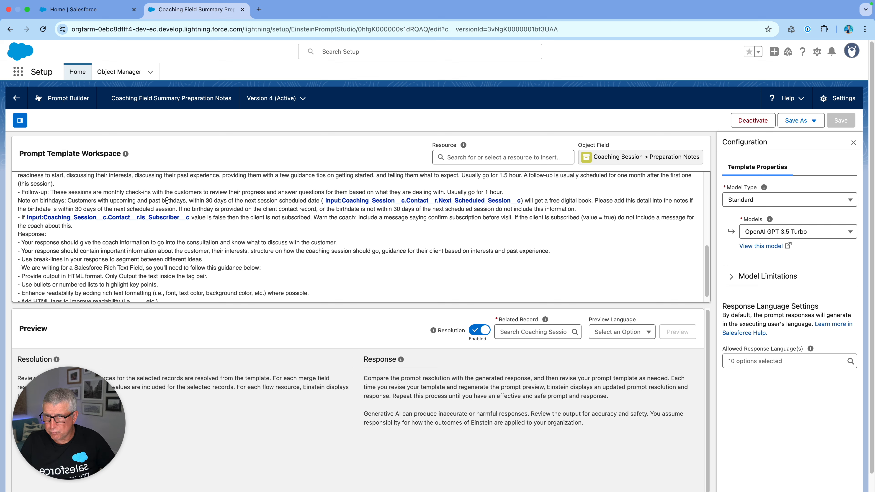
scroll(136, 246, down, 3)
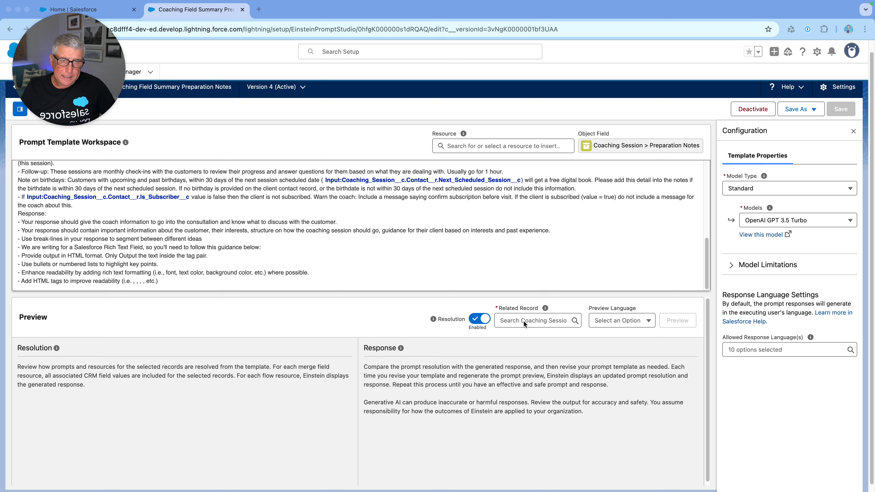
- Generate a preview of the prompt for coaching session record CS-00006 with English as the preview language
click(510, 320)
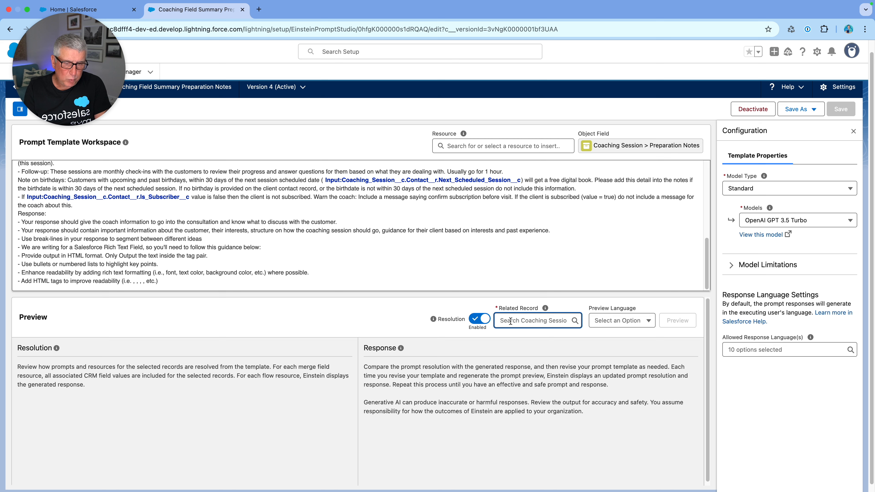
text(C)
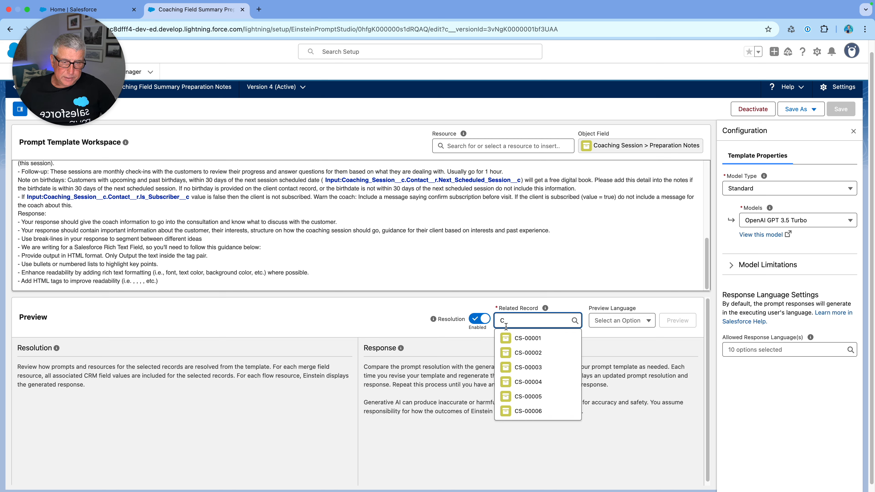
click(530, 414)
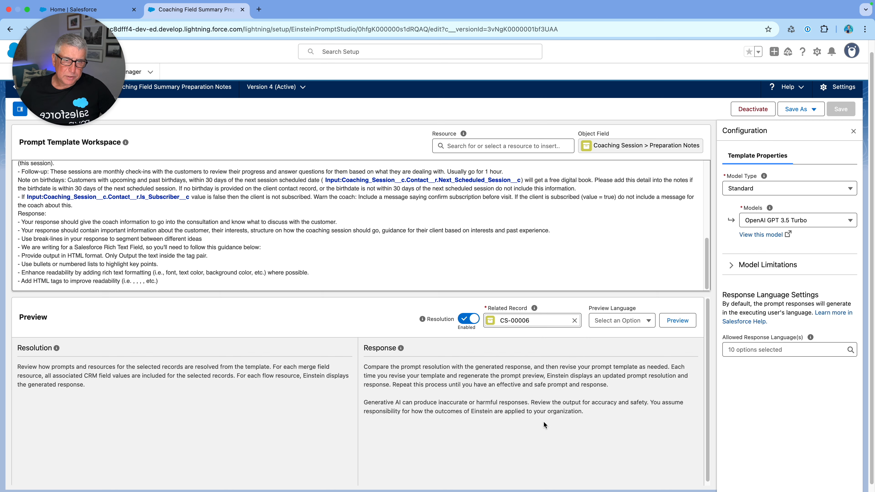
click(619, 325)
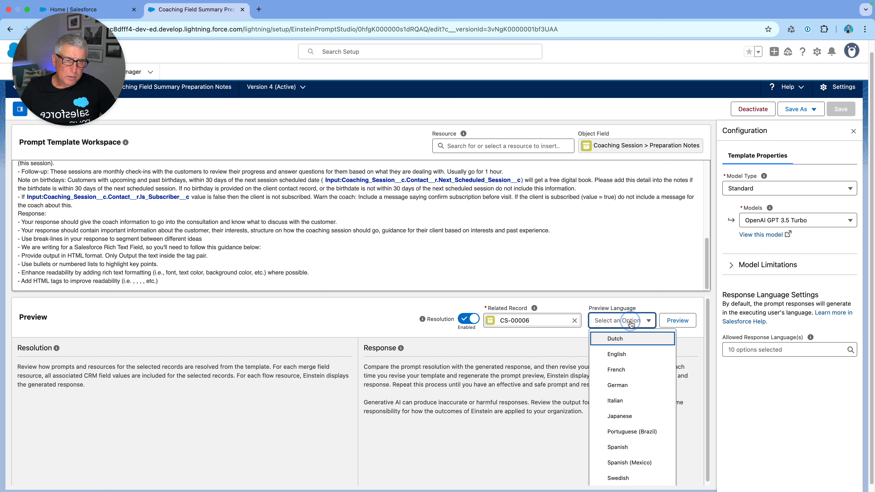
click(633, 352)
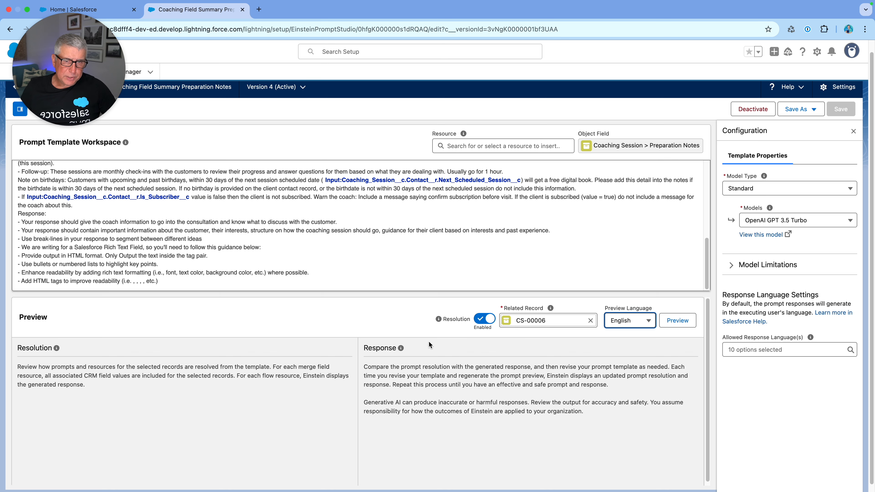
click(680, 321)
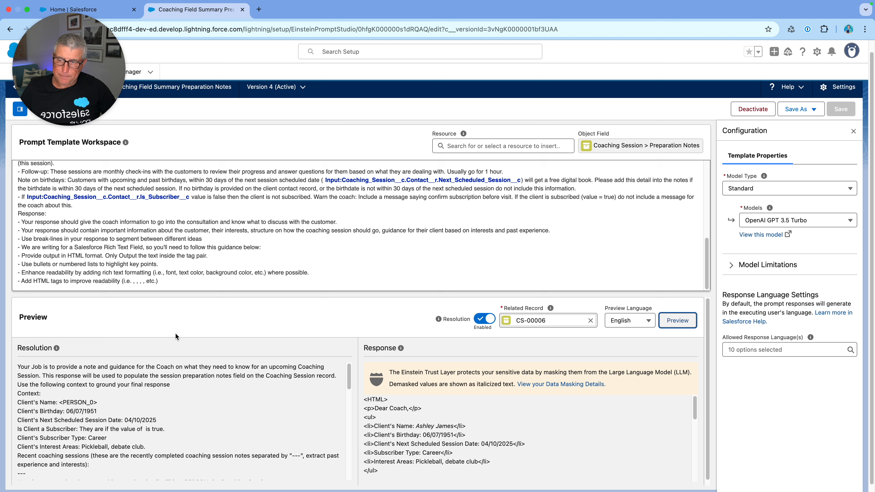
- Examine the resolved prompt in the preview, checking the client merge fields, the past-session flow output and the notes on subscriber and session types
scroll(177, 326, down, 1)
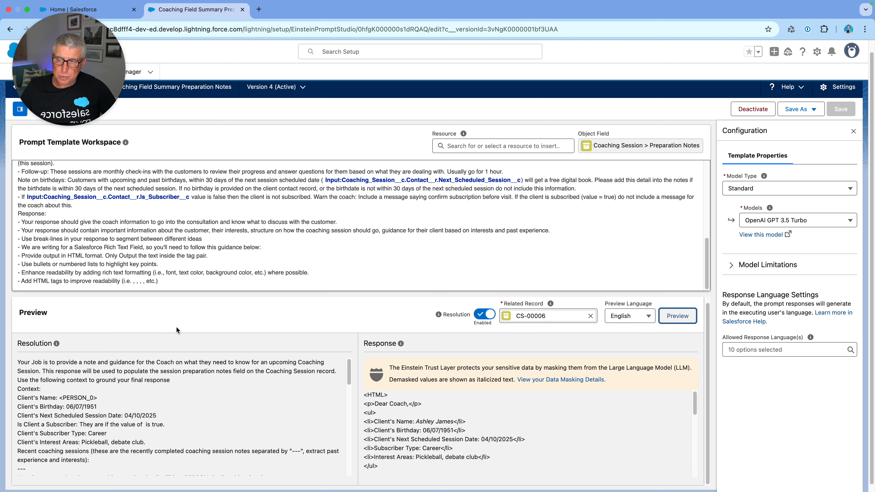
scroll(176, 327, down, 1)
scroll(174, 354, down, 1)
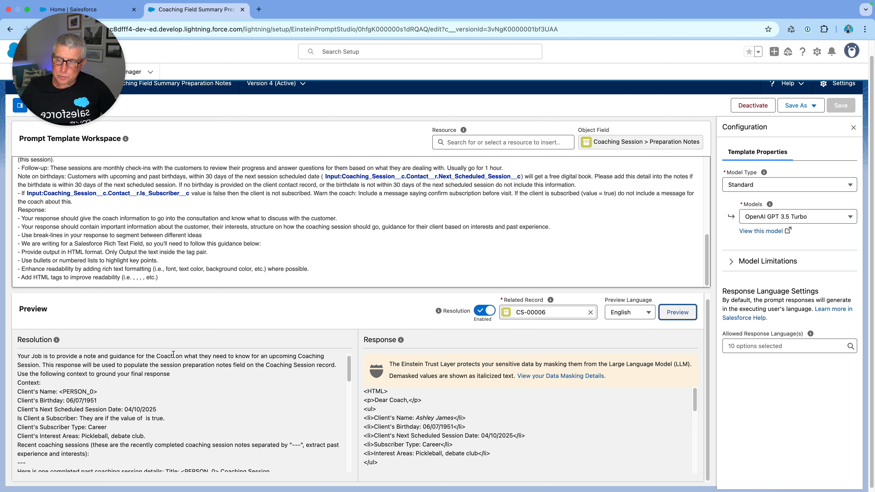
scroll(143, 403, up, 1)
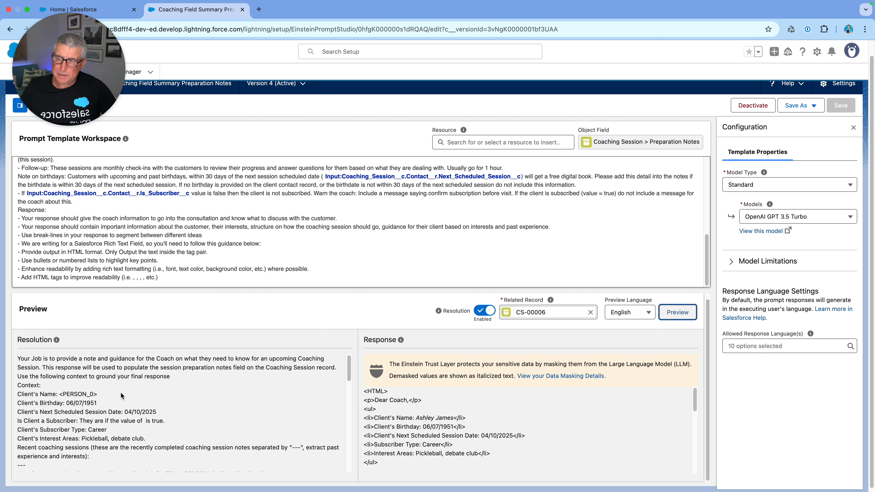
scroll(121, 396, down, 3)
scroll(120, 393, down, 1)
scroll(121, 395, down, 2)
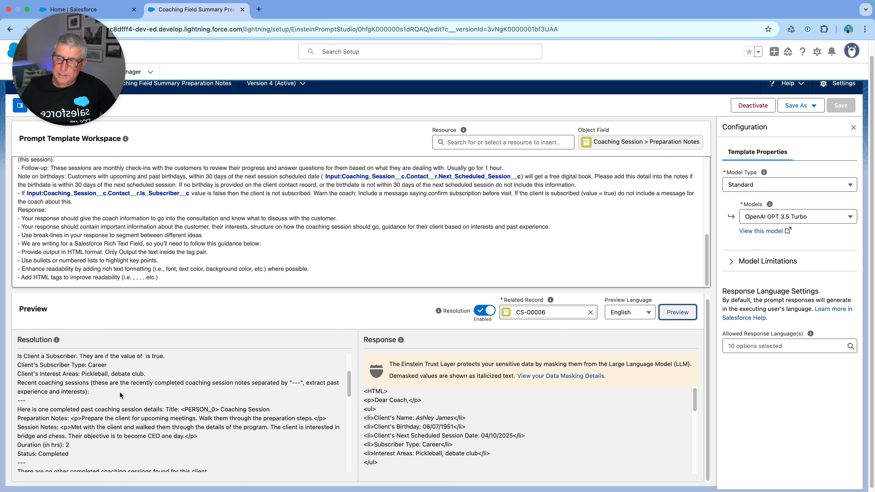
scroll(121, 396, down, 1)
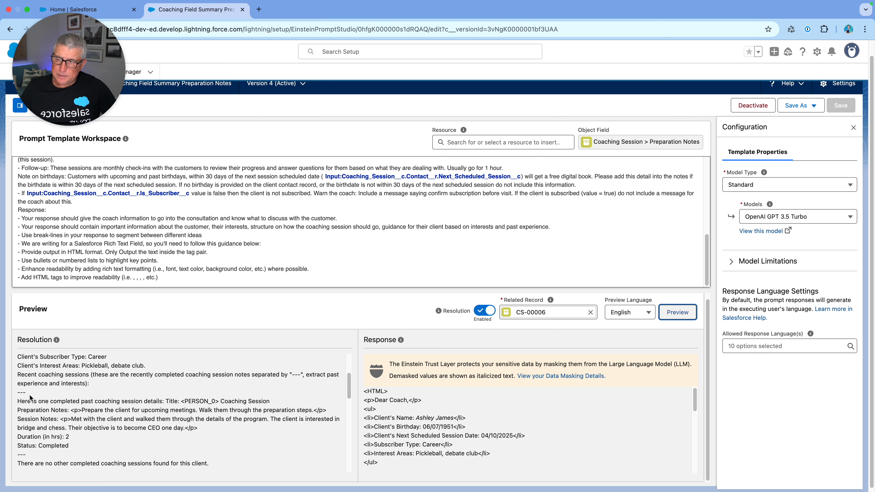
scroll(30, 398, down, 1)
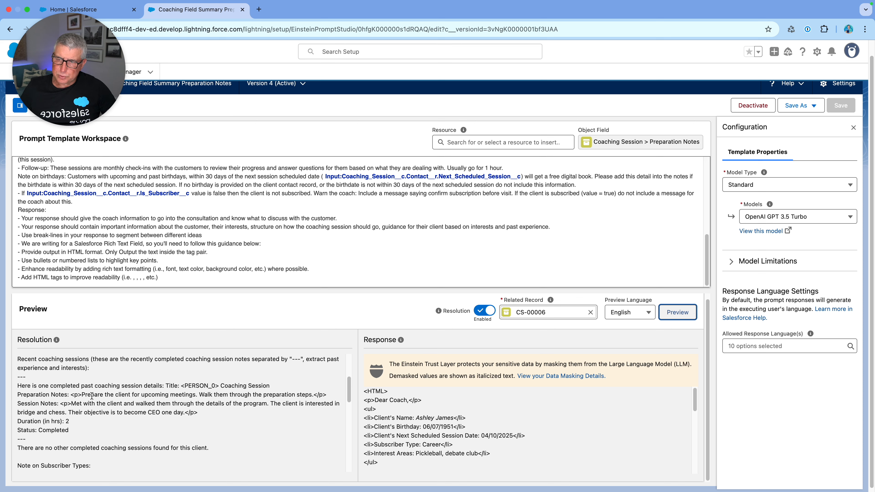
scroll(219, 395, down, 5)
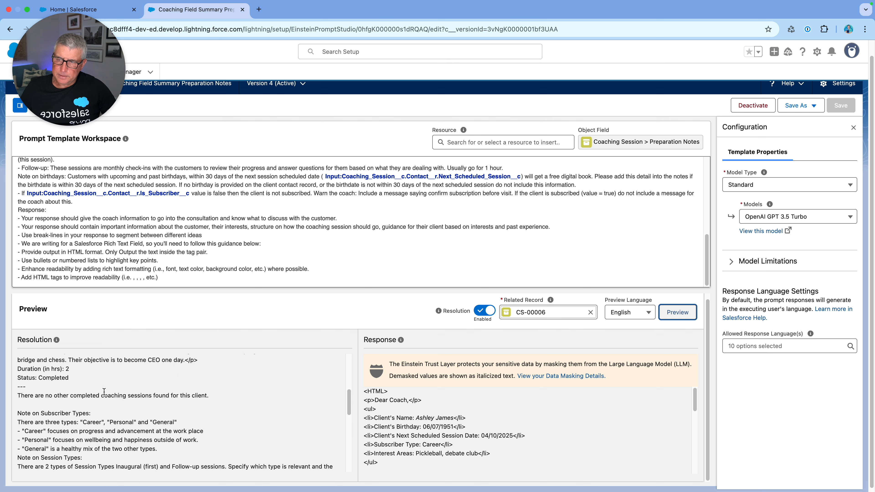
scroll(95, 387, down, 1)
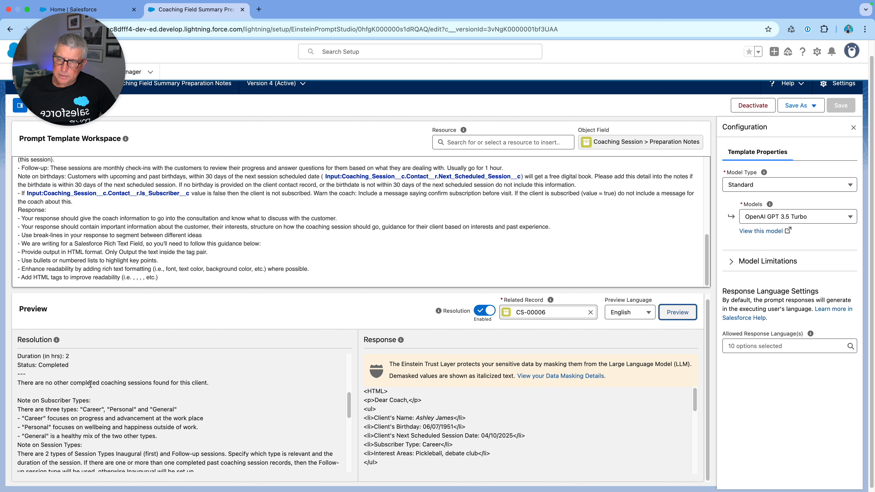
scroll(91, 384, down, 1)
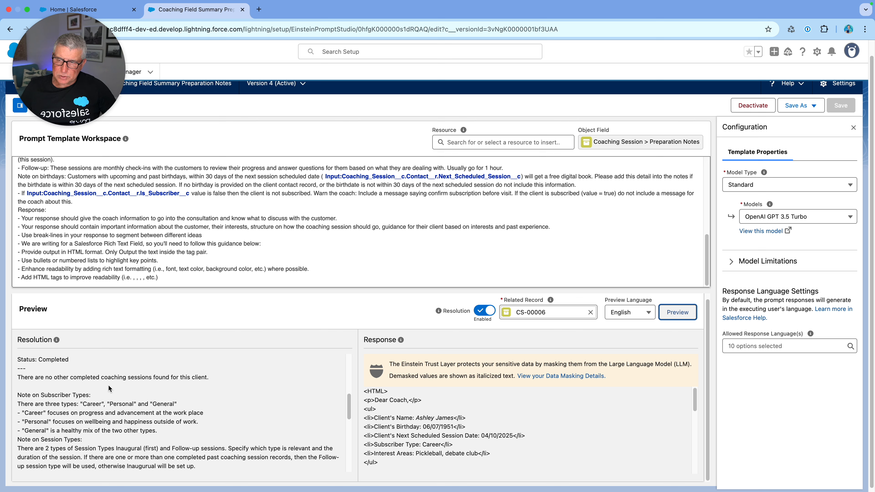
scroll(109, 386, down, 2)
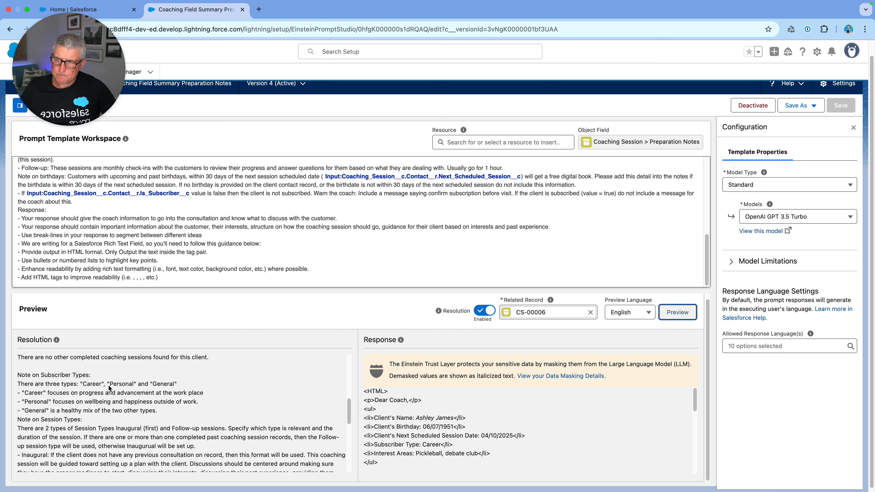
- Read the remainder of the resolved prompt, through the subscription rule and the response formatting instructions
scroll(108, 384, down, 3)
scroll(109, 384, down, 8)
scroll(109, 386, down, 10)
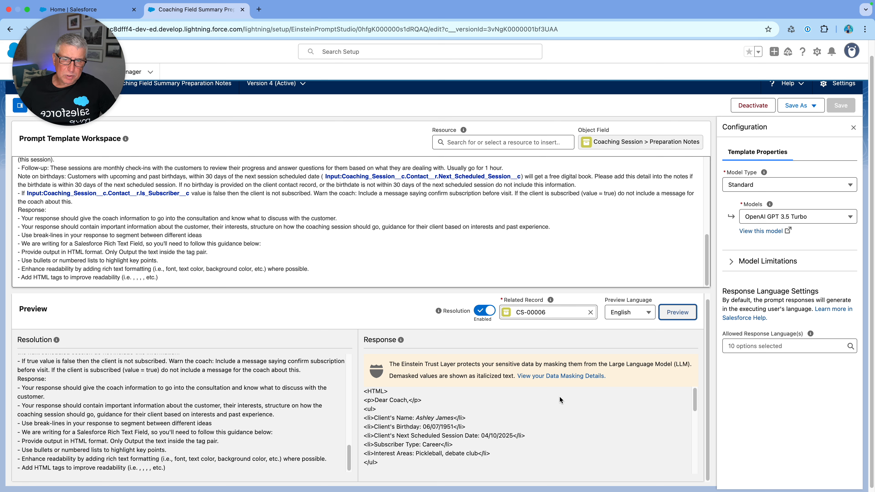
- Examine the generated HTML response, covering client details, session type, key points to address, guidance and reminder sections
scroll(559, 400, down, 2)
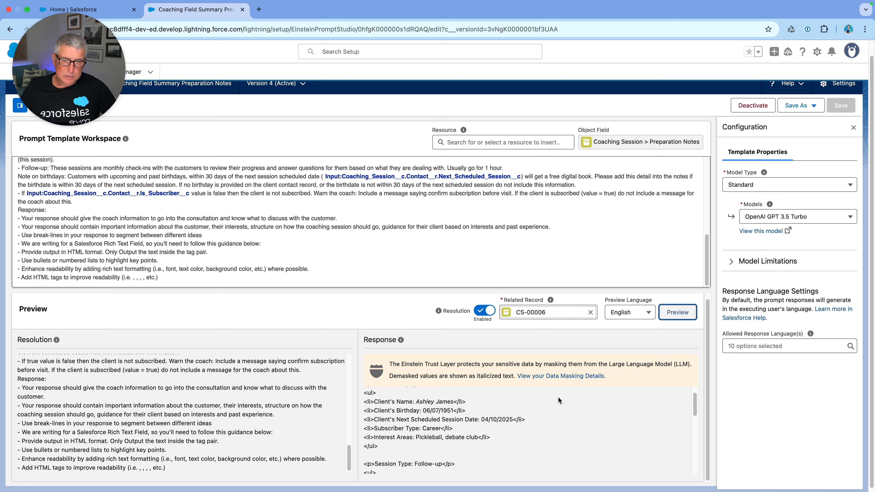
scroll(541, 406, down, 1)
scroll(540, 407, down, 5)
scroll(540, 405, down, 1)
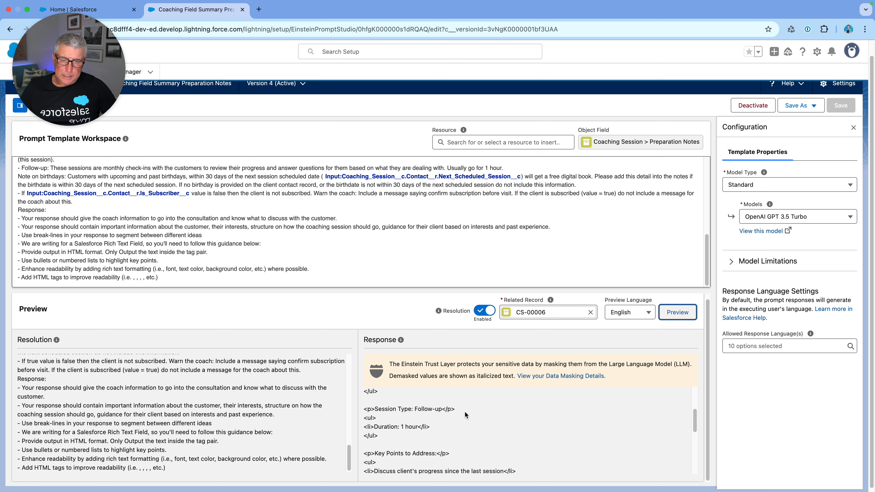
scroll(516, 413, down, 1)
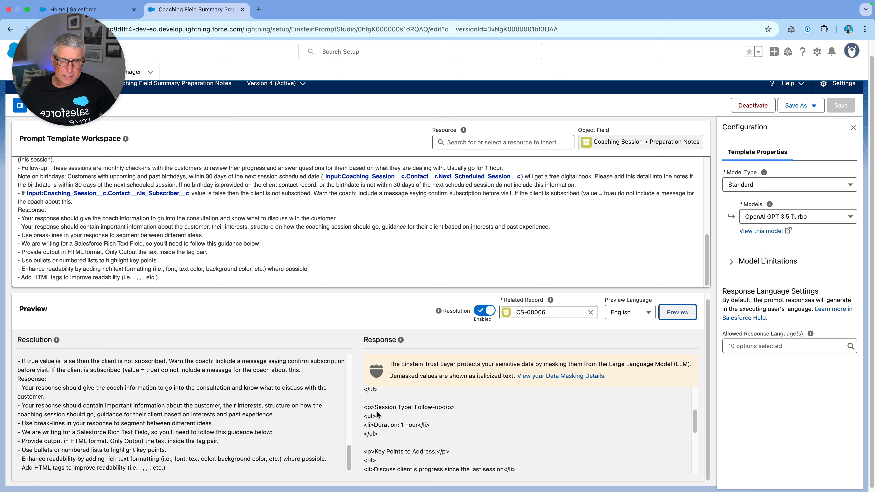
scroll(504, 408, down, 3)
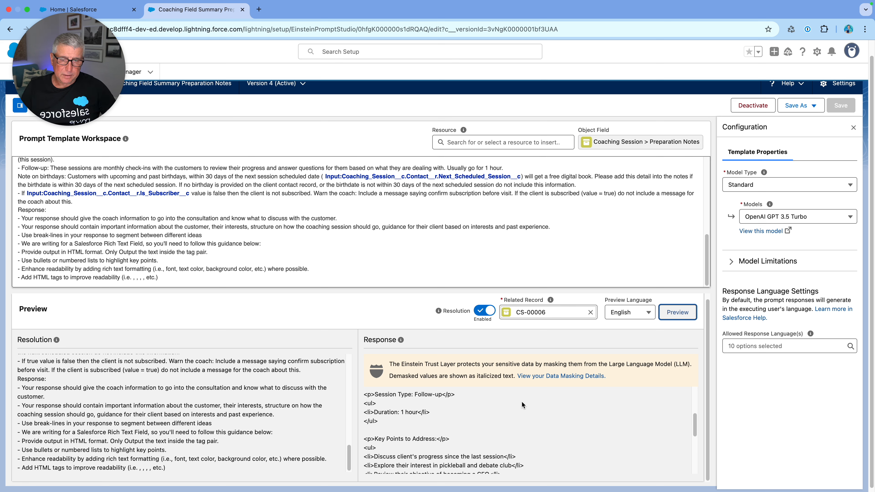
scroll(519, 400, down, 1)
scroll(517, 399, down, 3)
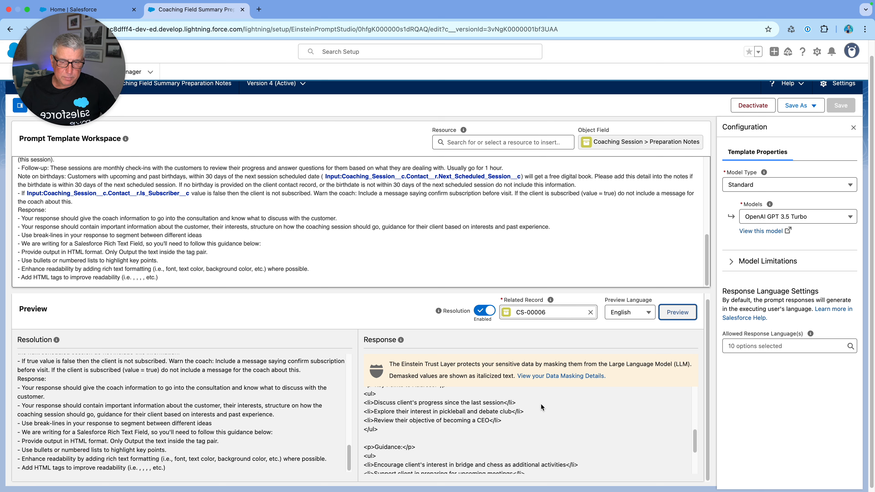
scroll(540, 404, down, 1)
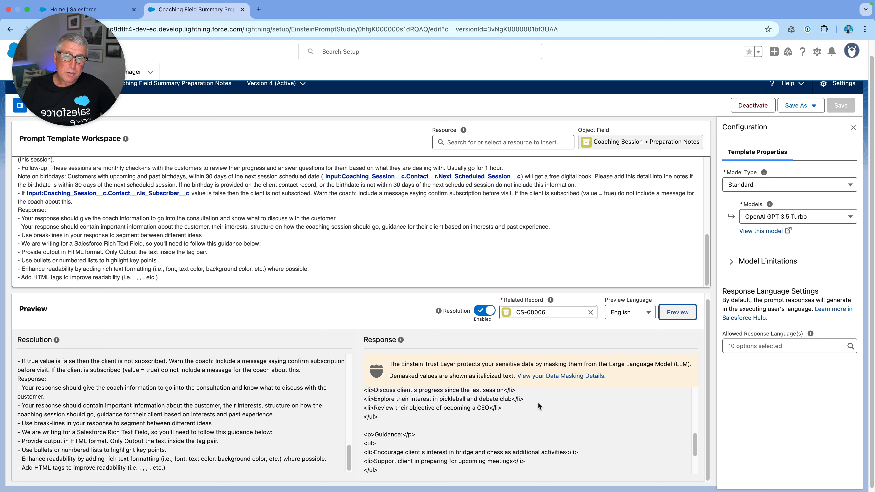
scroll(545, 412, down, 2)
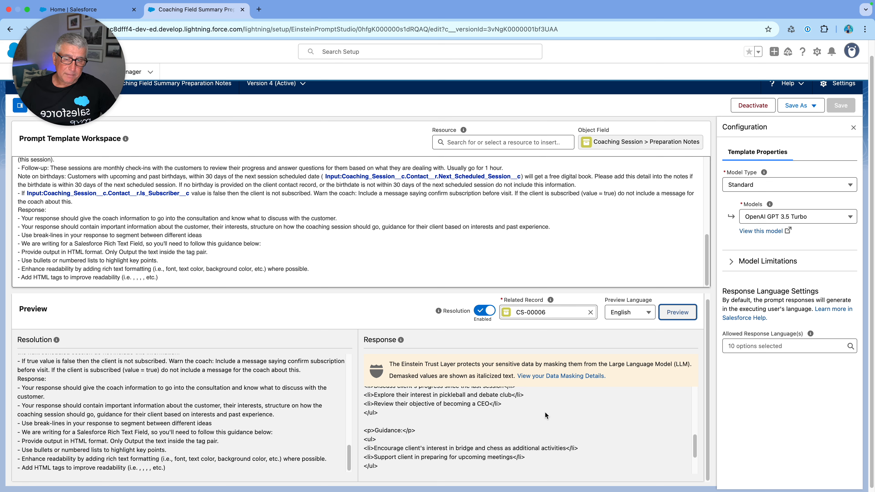
scroll(545, 412, down, 2)
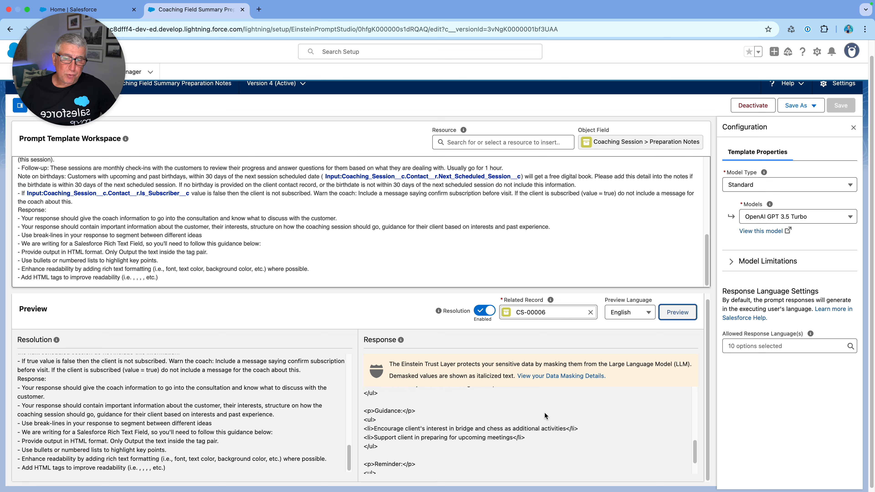
scroll(544, 416, down, 1)
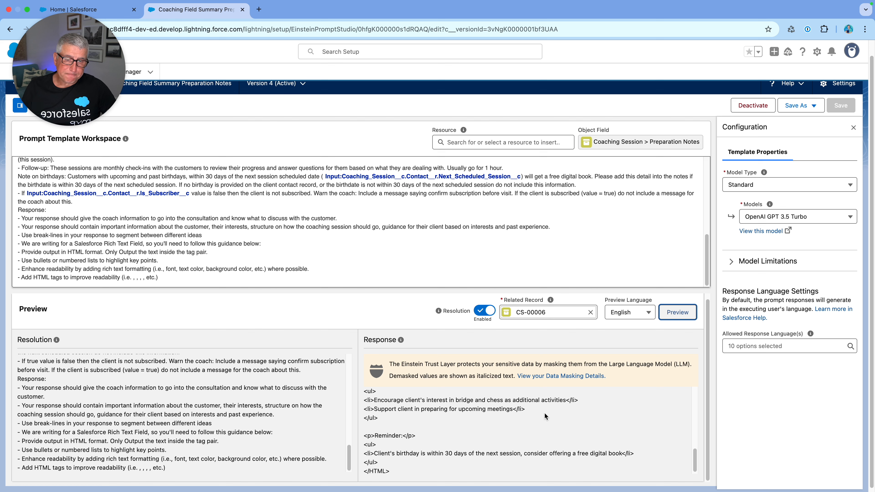
scroll(545, 413, down, 1)
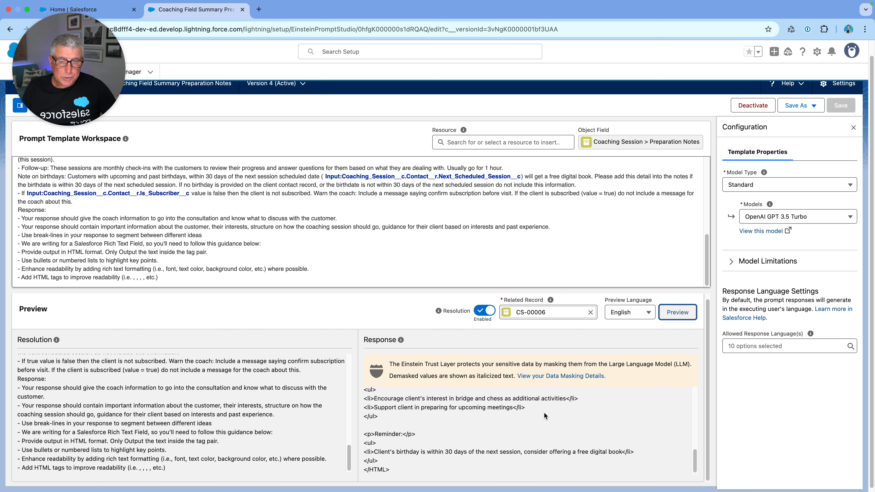
scroll(544, 412, down, 1)
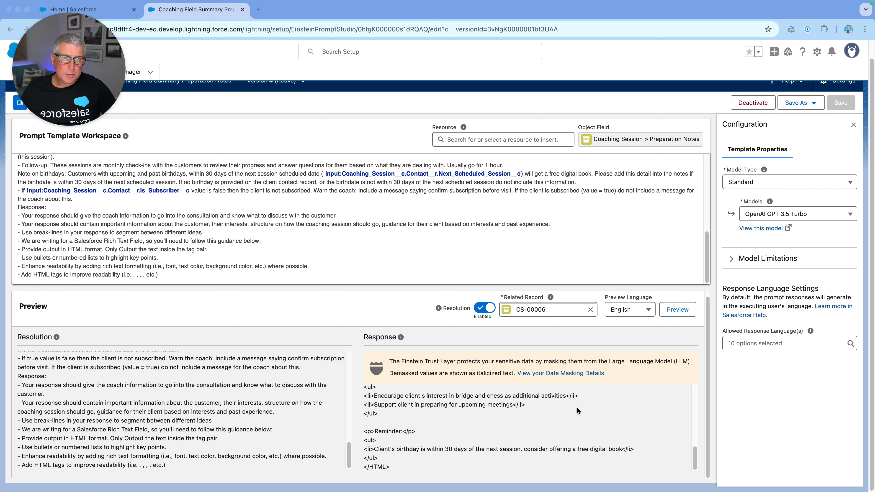
scroll(591, 208, up, 1)
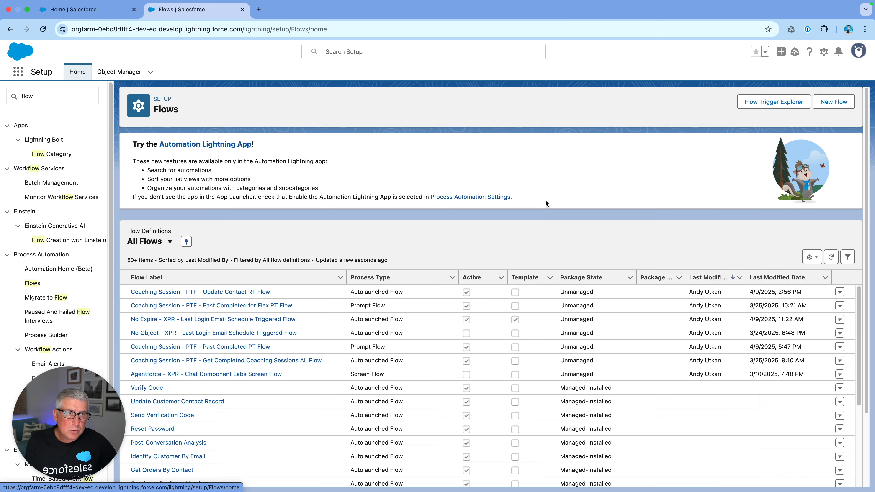
- Create a new flow from scratch using the Template-Triggered Prompt Flow type
click(841, 102)
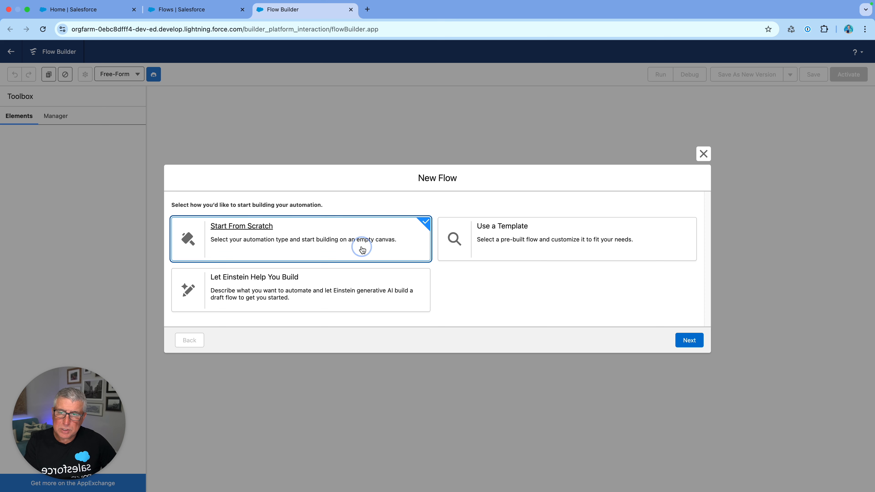
click(688, 342)
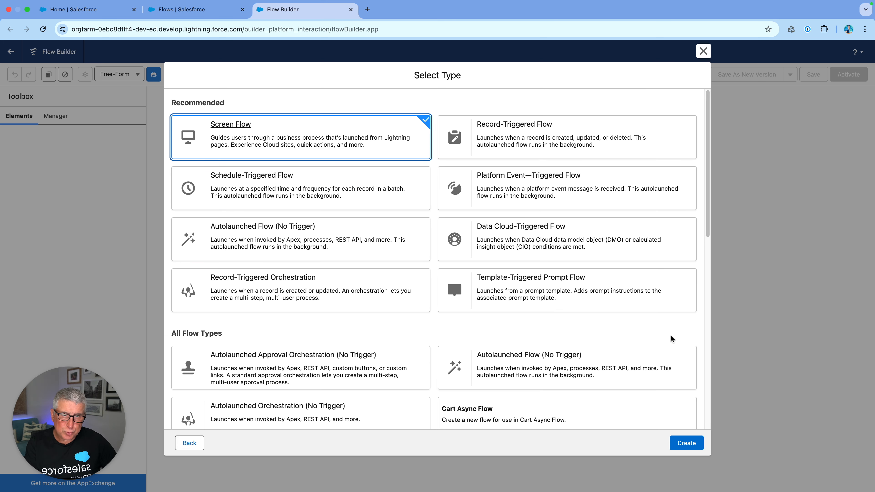
click(565, 303)
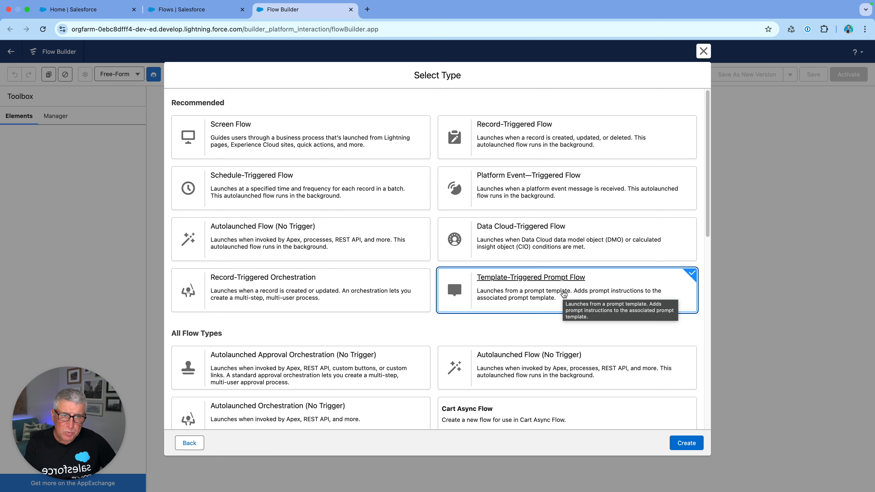
click(687, 442)
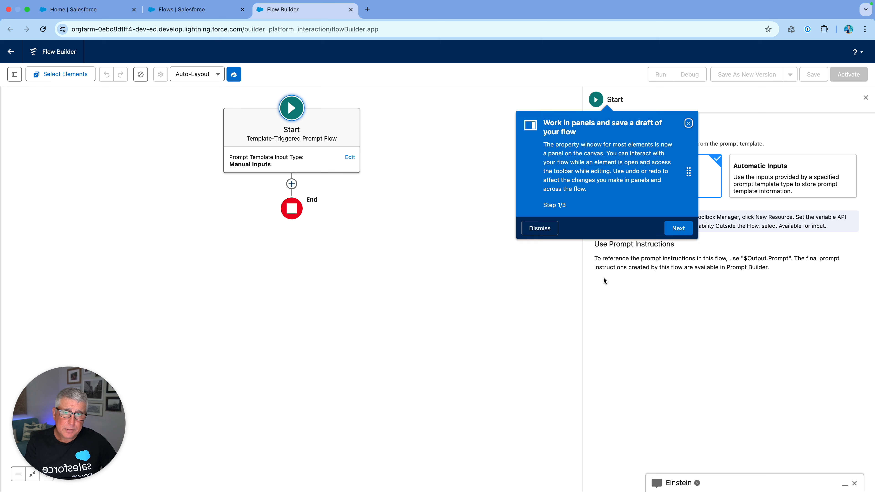
- Set the flow's start to Automatic Inputs with the Field Generation Template Capability prompt template type, and leave the builder without saving
click(688, 123)
click(787, 176)
click(695, 250)
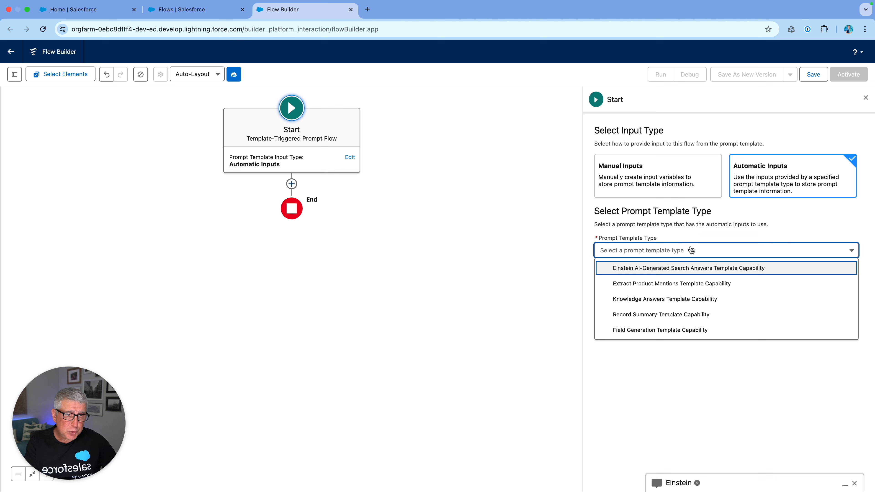
click(700, 330)
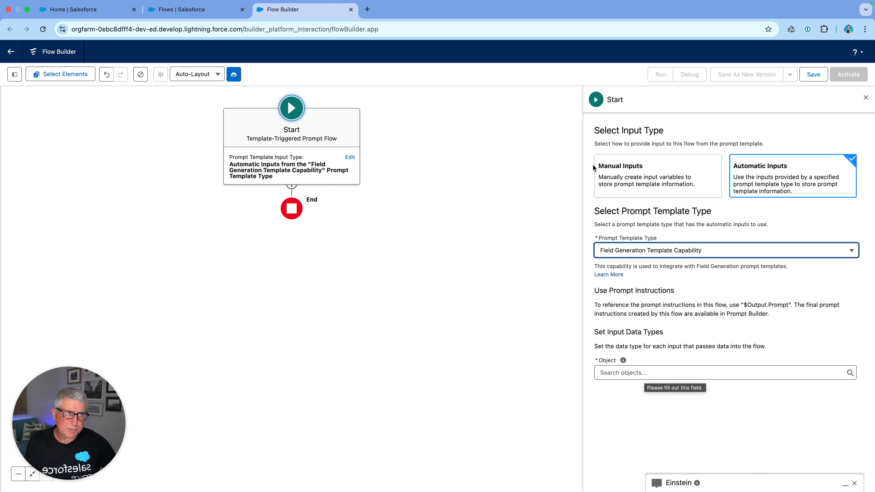
click(866, 99)
click(10, 53)
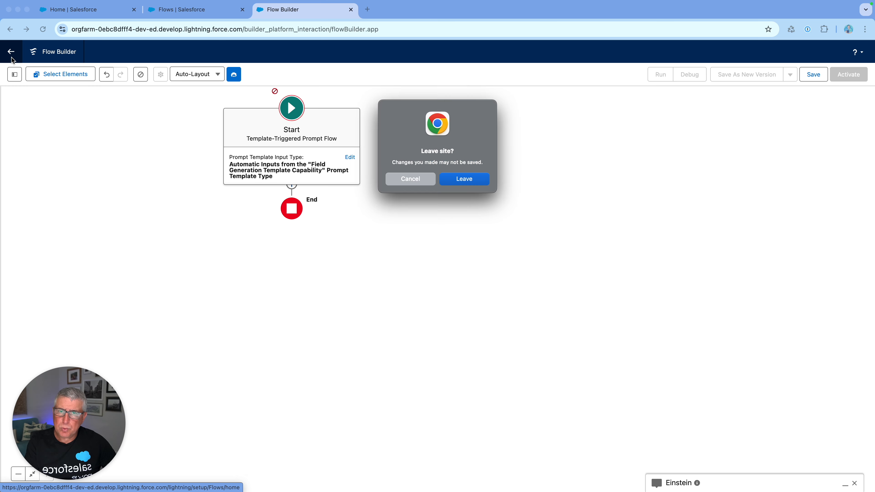
click(465, 182)
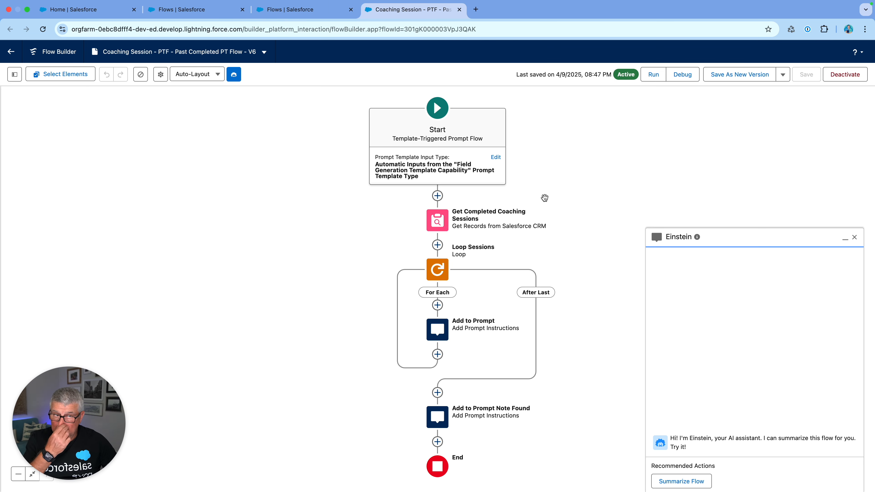
- Inspect the Get Completed Coaching Sessions element in the Past Completed PT Flow, checking its object, filter conditions and record storage settings
click(855, 237)
drag(651, 276, 620, 251)
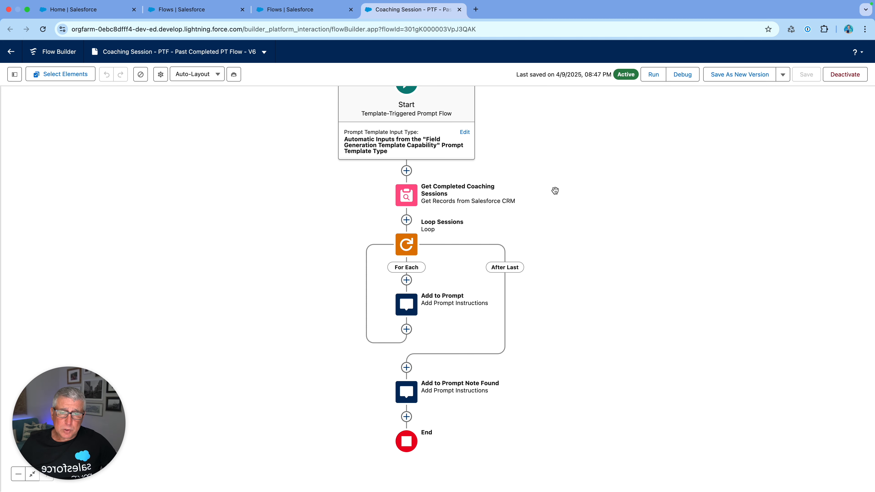
click(407, 195)
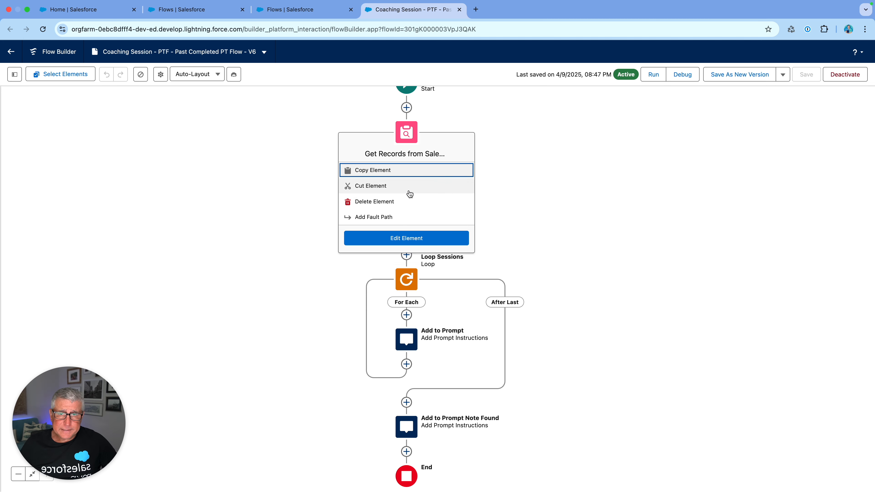
click(411, 236)
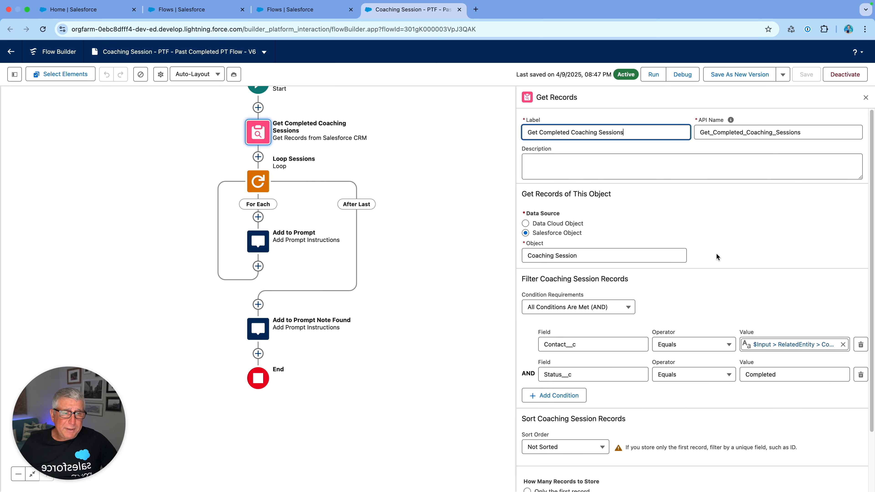
scroll(717, 254, down, 1)
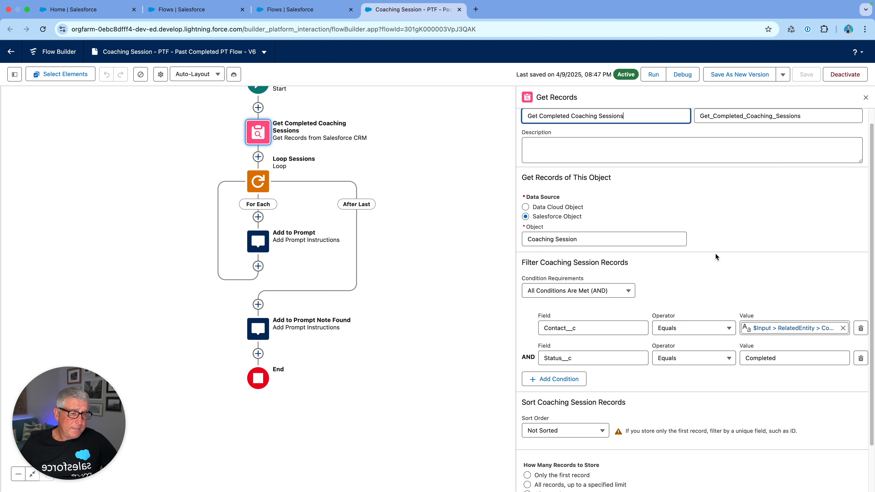
scroll(716, 254, down, 3)
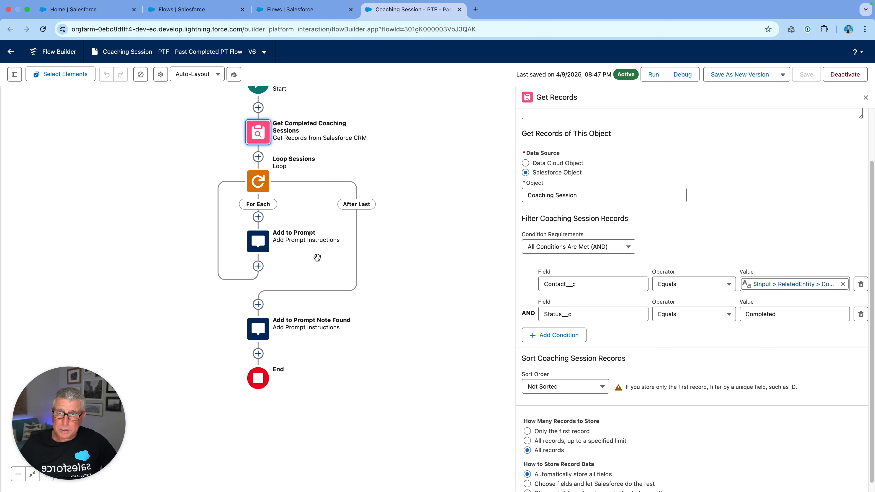
click(866, 98)
- Read through the prompt instructions and session merge fields of the Add to Prompt element inside the loop
drag(522, 215, 659, 230)
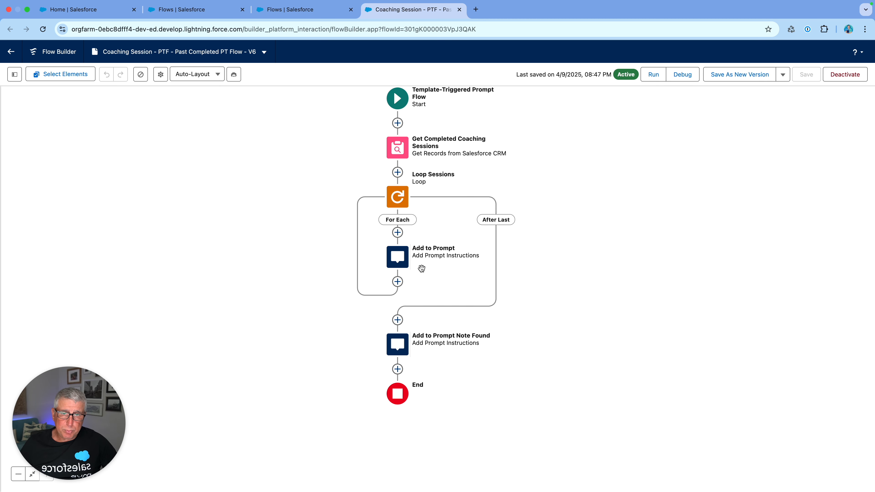
click(398, 261)
click(396, 348)
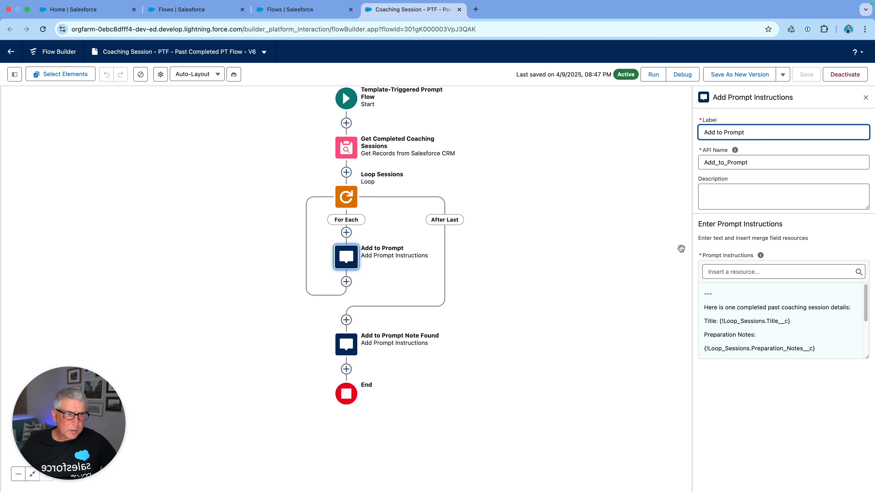
drag(867, 311, 867, 314)
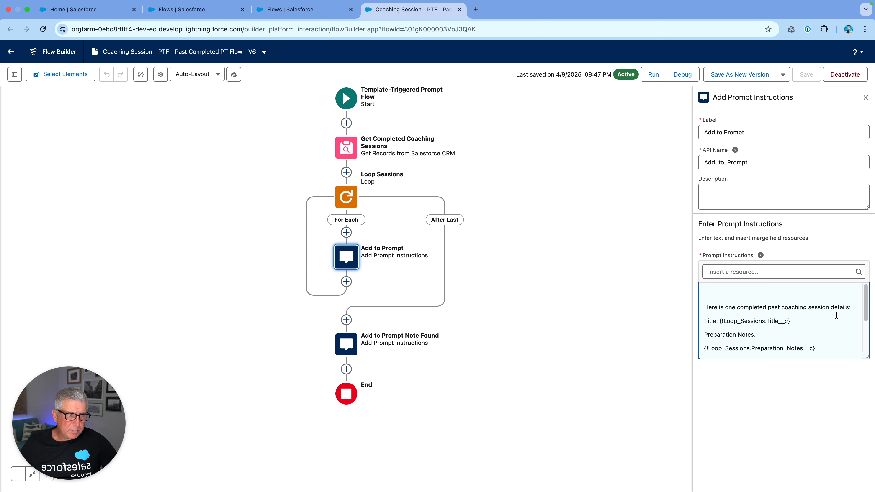
drag(867, 312, 872, 351)
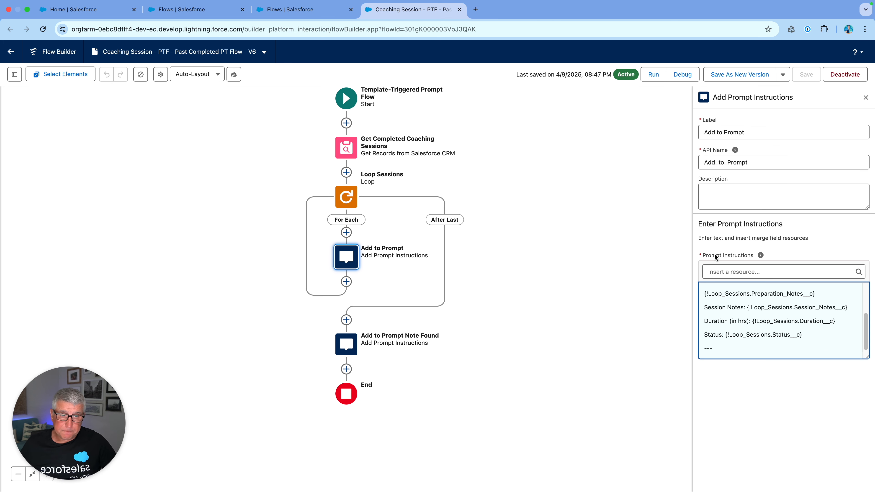
click(865, 98)
- Check the prompt instructions of the Add to Prompt Note Found element, and exit the flow to the flow list without saving
drag(558, 269, 628, 227)
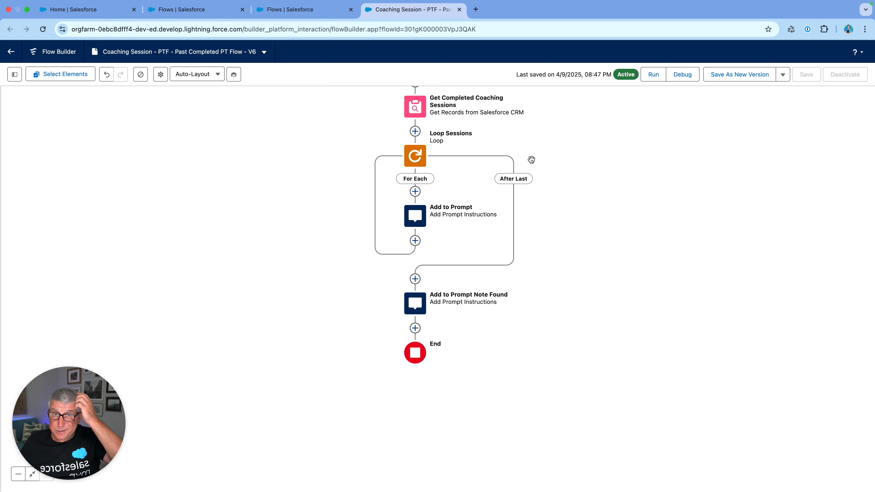
click(415, 303)
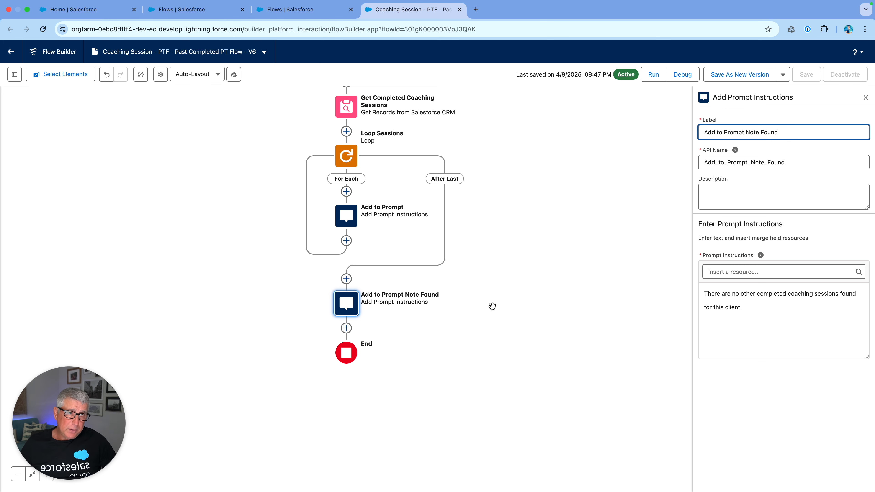
drag(492, 306, 506, 326)
scroll(510, 304, up, 3)
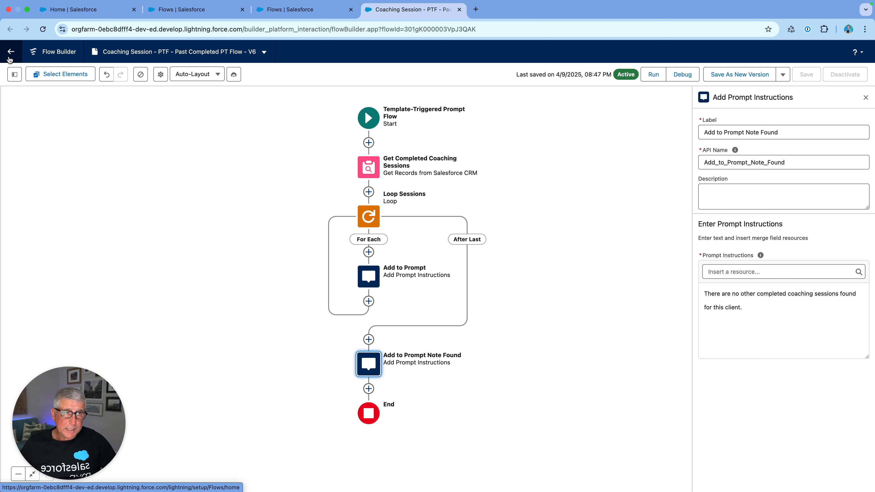
click(10, 52)
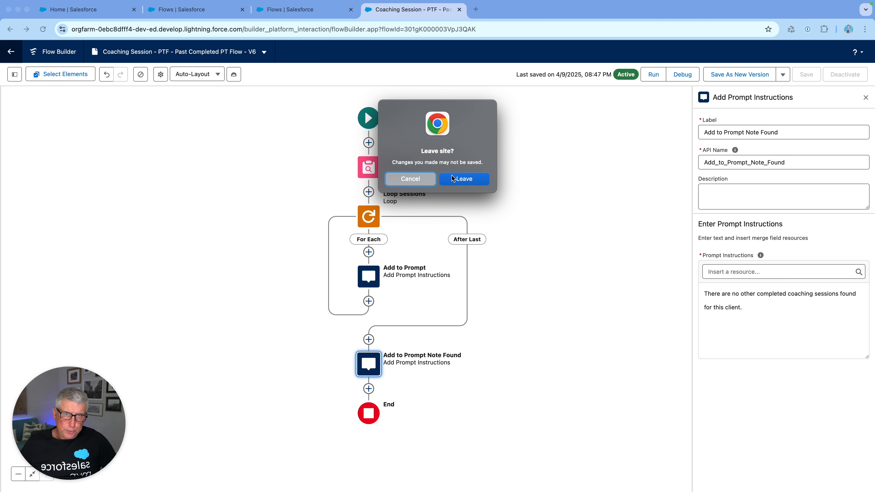
click(472, 184)
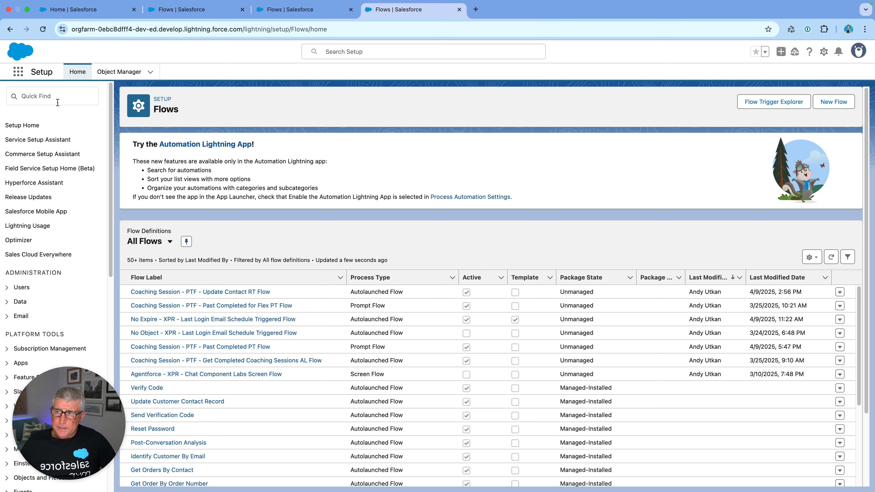
- Open coaching session CS-00006 from the Coaching Sessions list and read through its preparation notes and other details
click(18, 73)
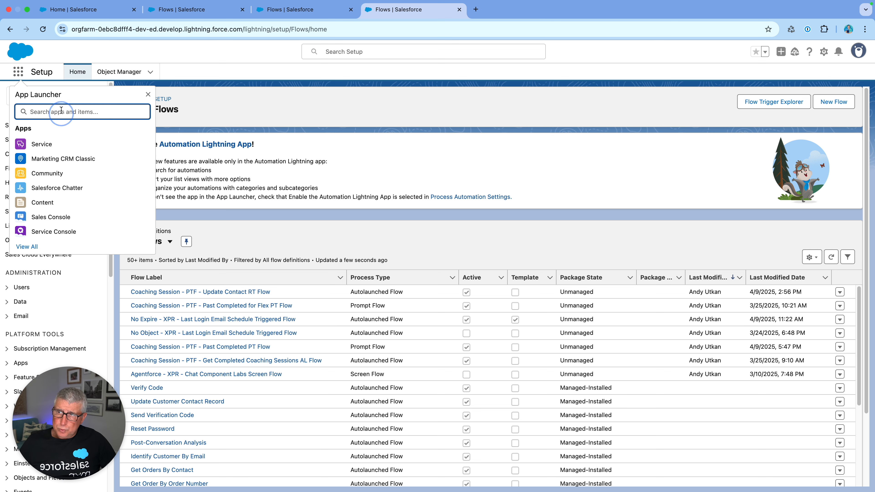
text(coachin)
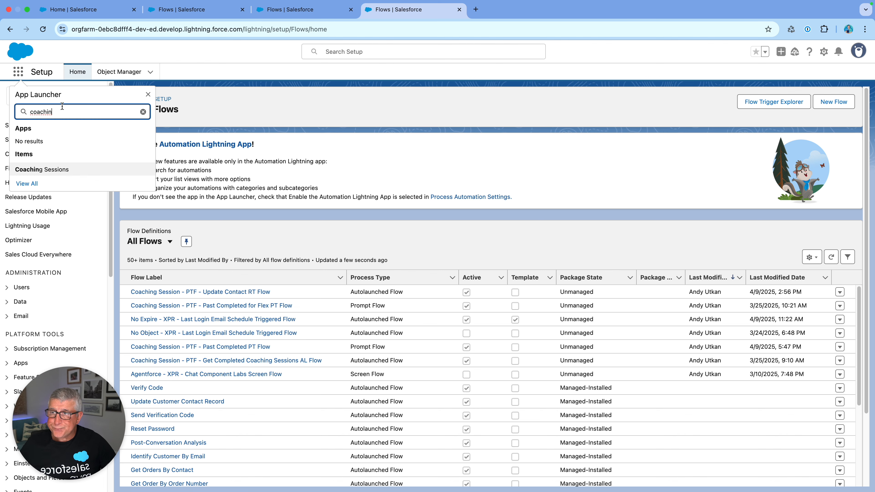
click(64, 171)
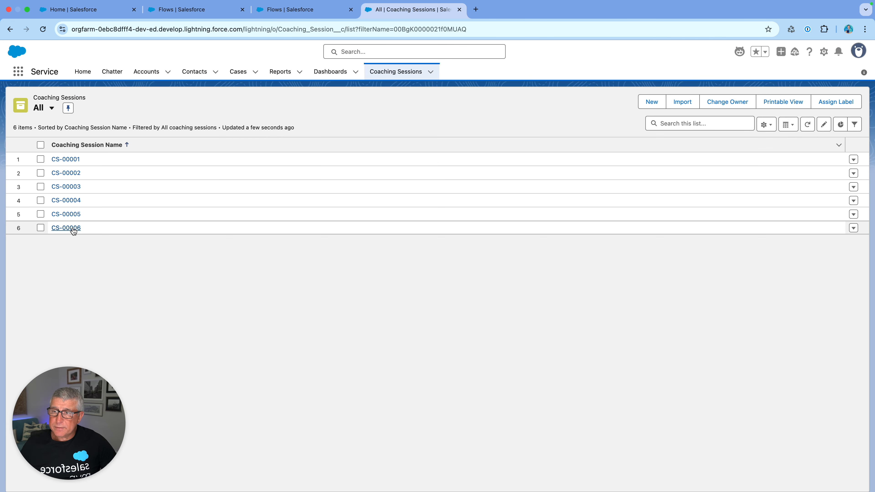
click(66, 228)
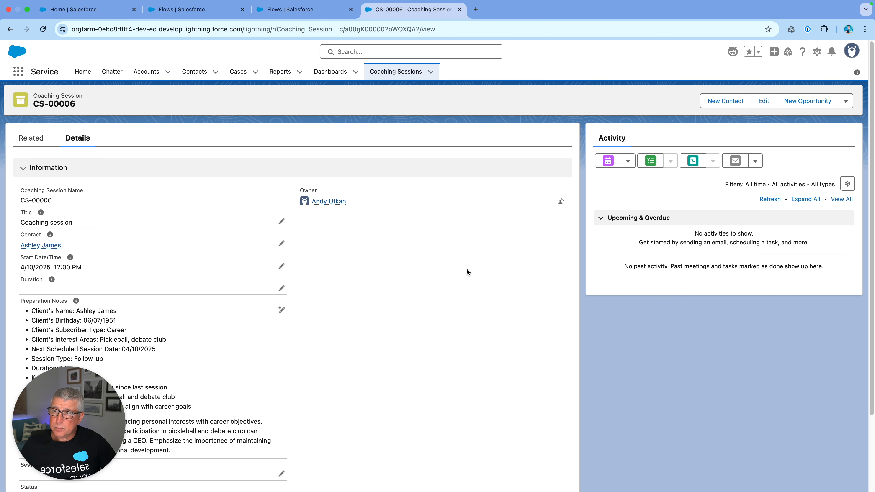
scroll(466, 269, down, 3)
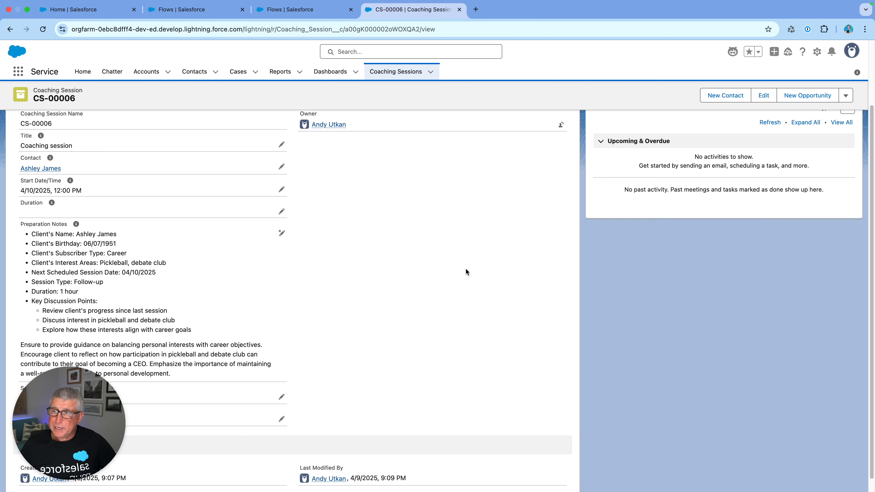
scroll(464, 269, down, 1)
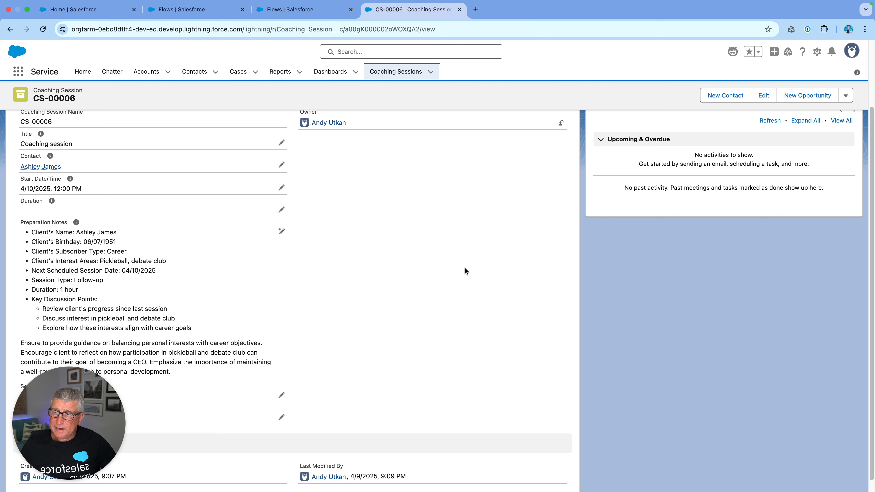
scroll(464, 267, down, 2)
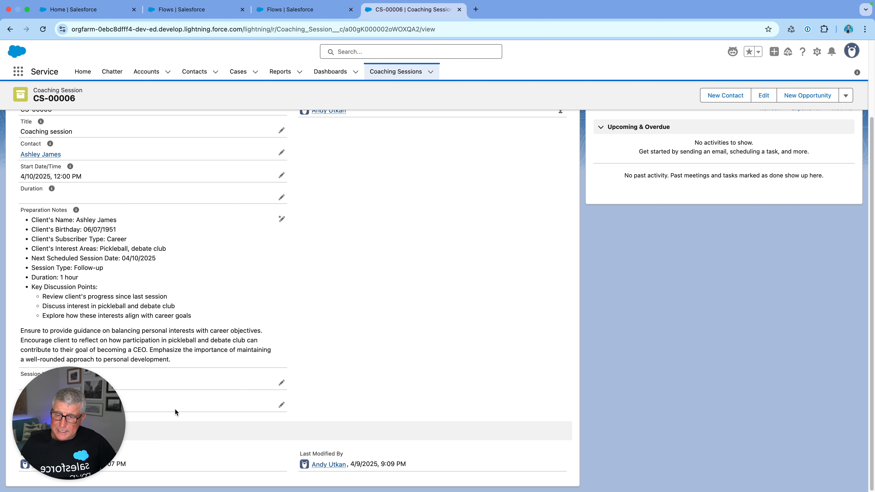
scroll(300, 357, up, 5)
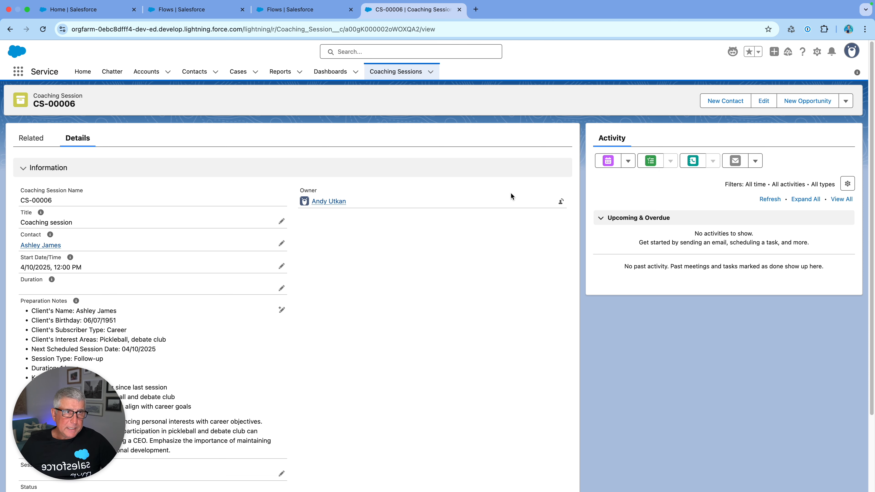
- Open the Coaching Session record page for editing, check the prompt template assigned to the Preparation Notes field, and return to the record
click(817, 51)
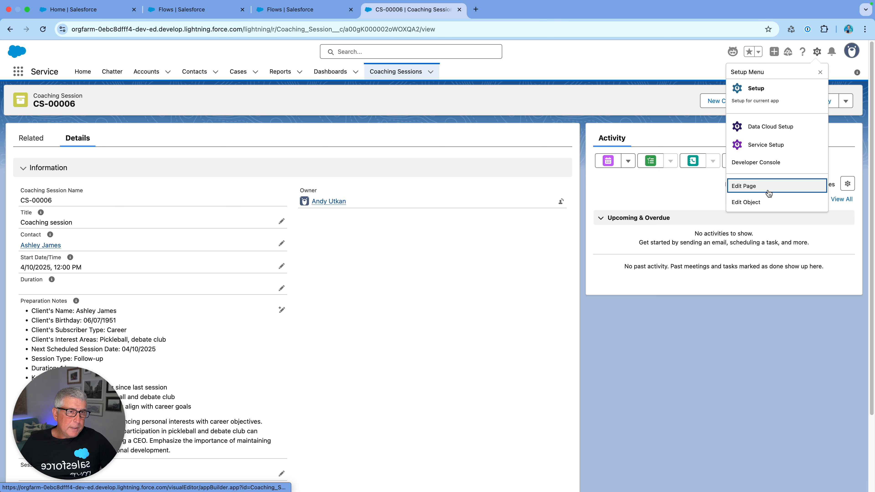
click(766, 187)
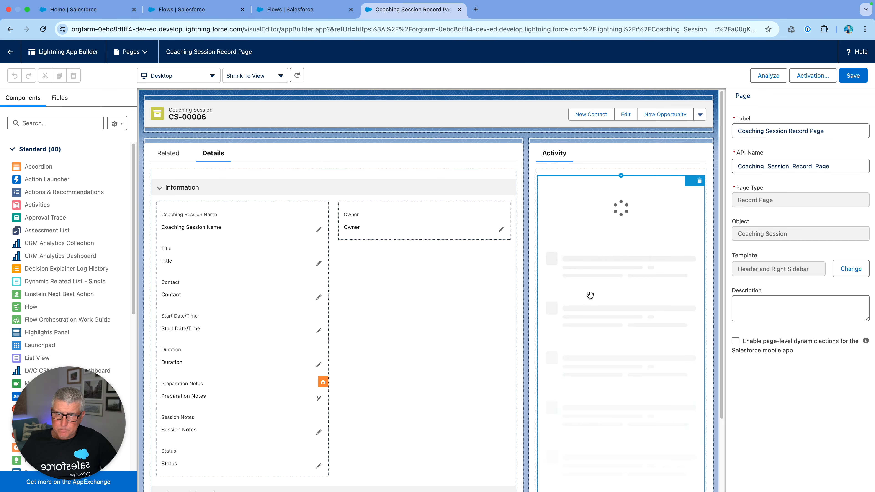
scroll(448, 300, down, 3)
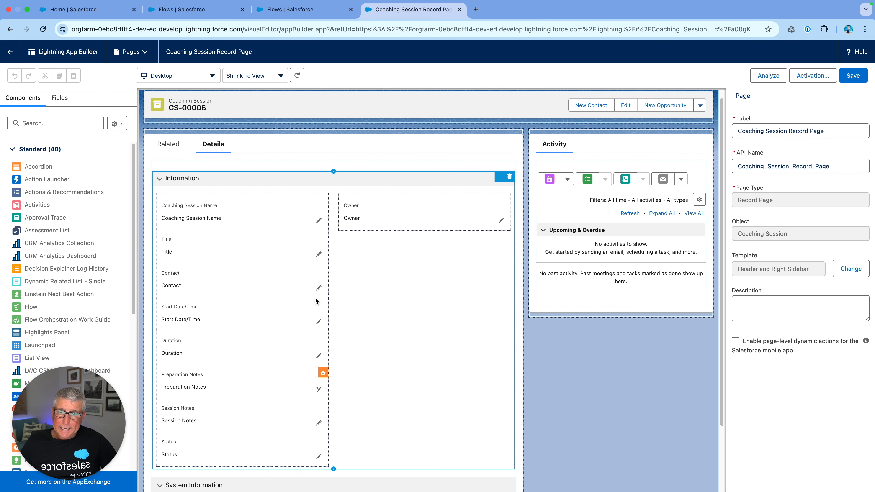
click(288, 297)
click(292, 337)
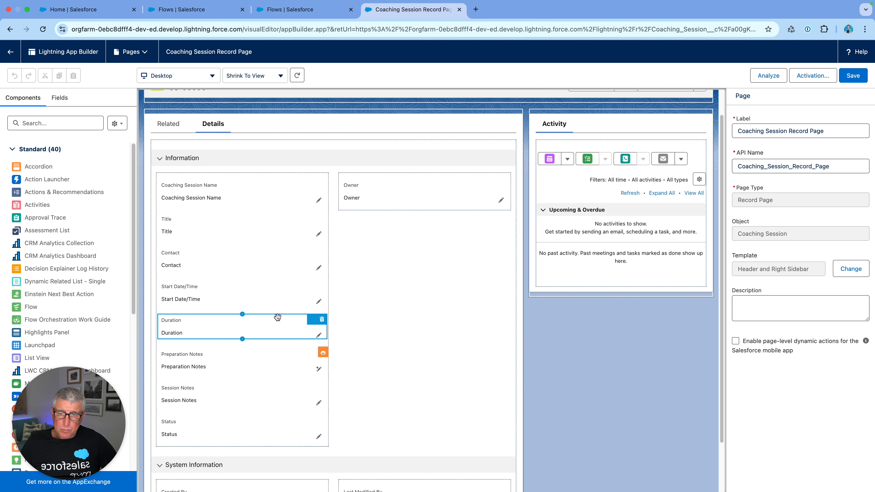
click(272, 358)
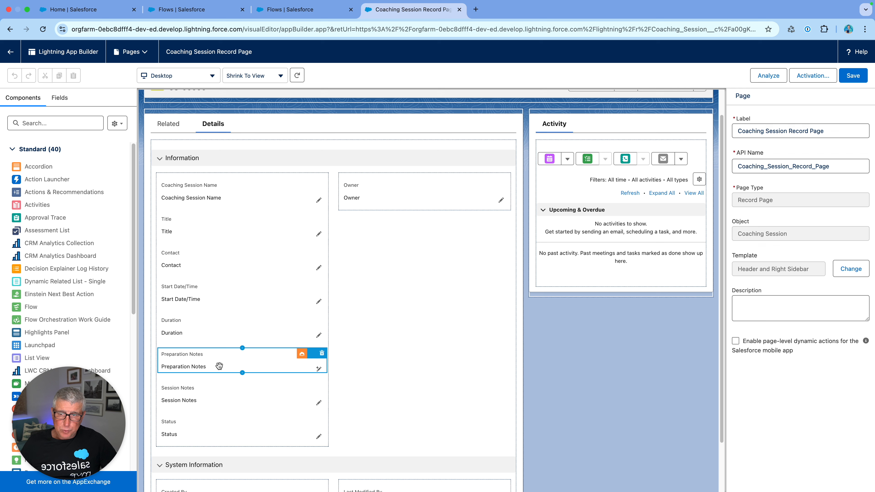
click(209, 364)
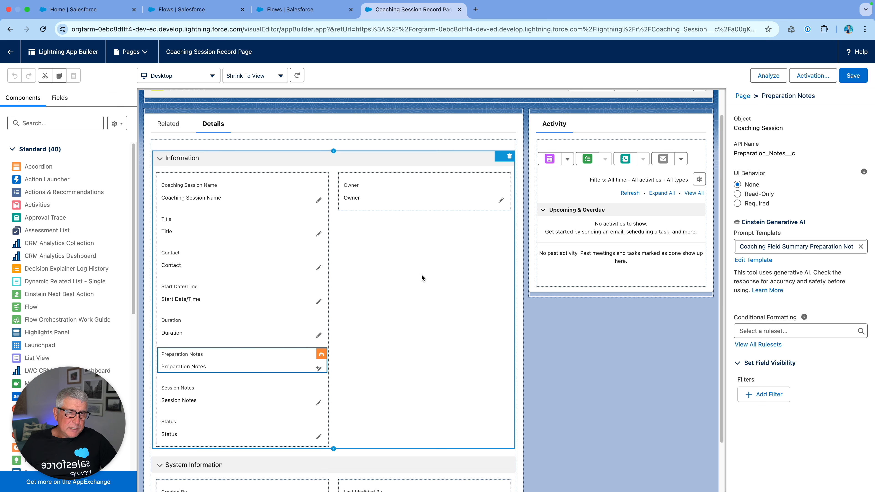
click(11, 54)
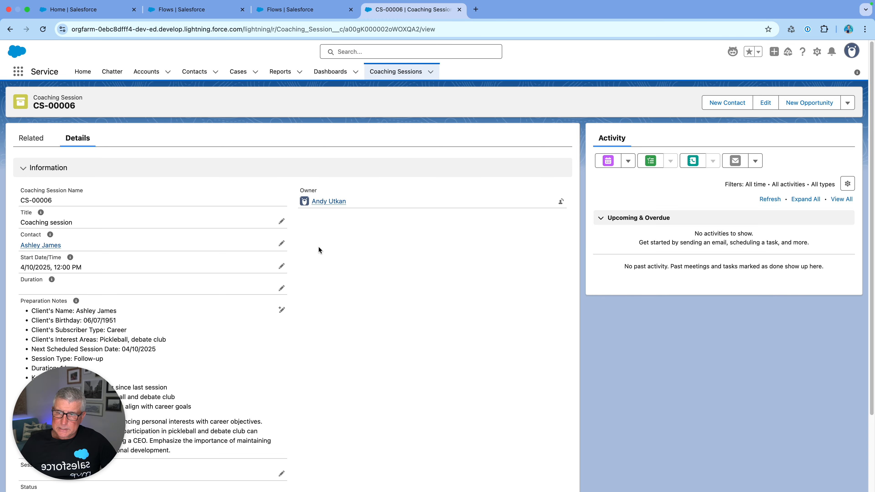
- Check where Einstein's help is offered for Preparation Notes in the CS-00006 edit form, and leave the form without saving
scroll(318, 248, down, 3)
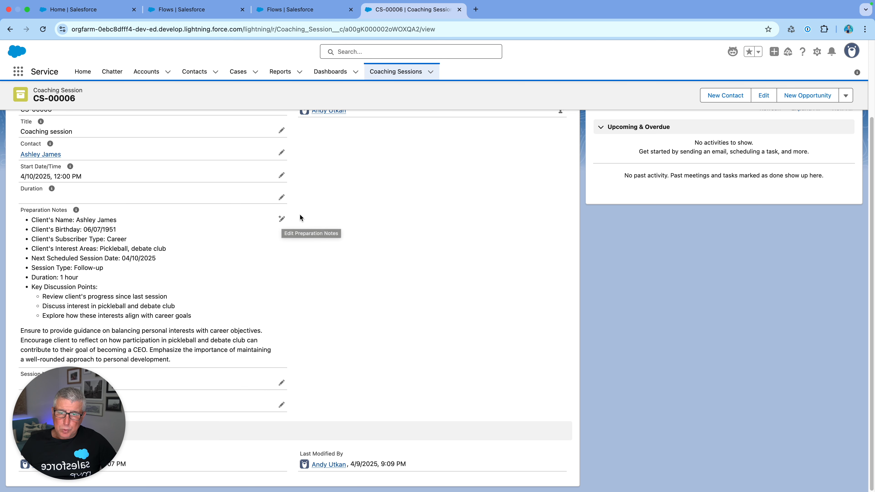
scroll(299, 218, up, 1)
scroll(299, 217, up, 3)
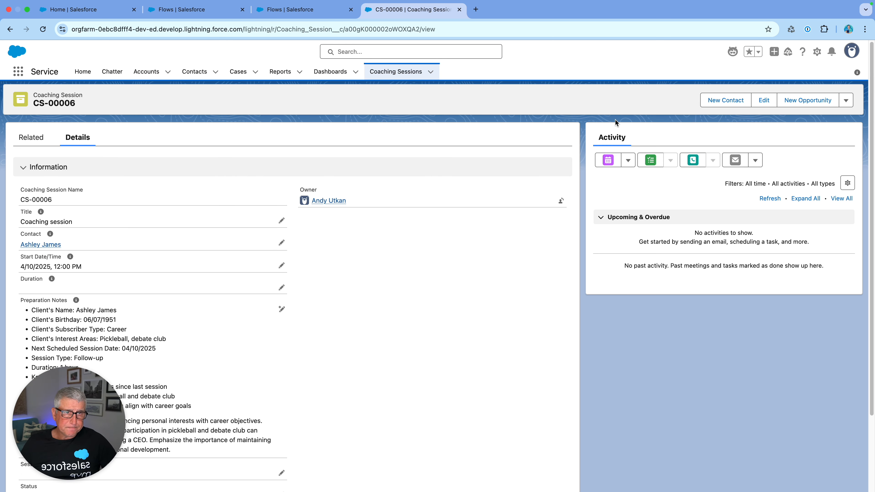
click(764, 100)
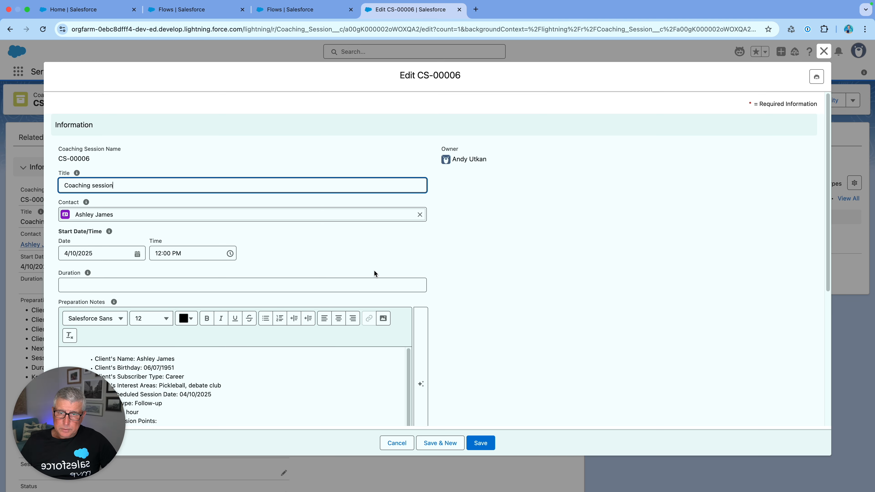
scroll(374, 269, down, 5)
scroll(396, 221, down, 1)
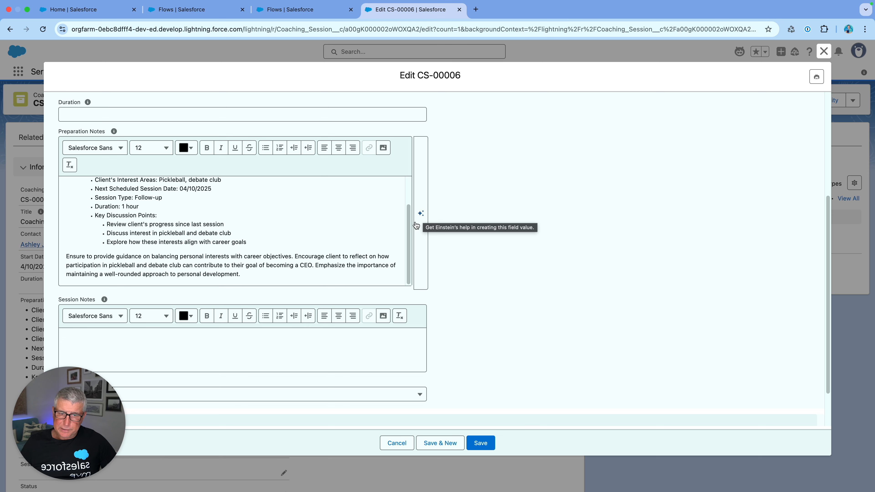
click(402, 446)
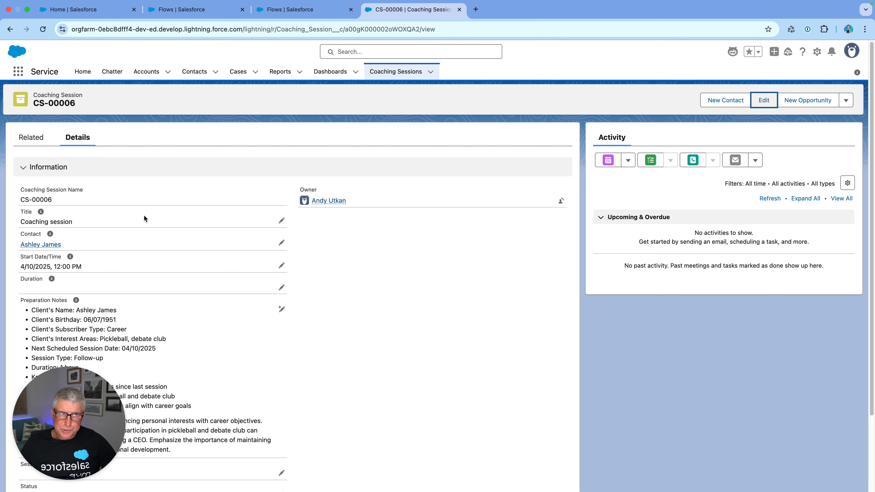
- Reopen coaching session CS-00006 from the list, set its status to Completed, and save the record
click(386, 74)
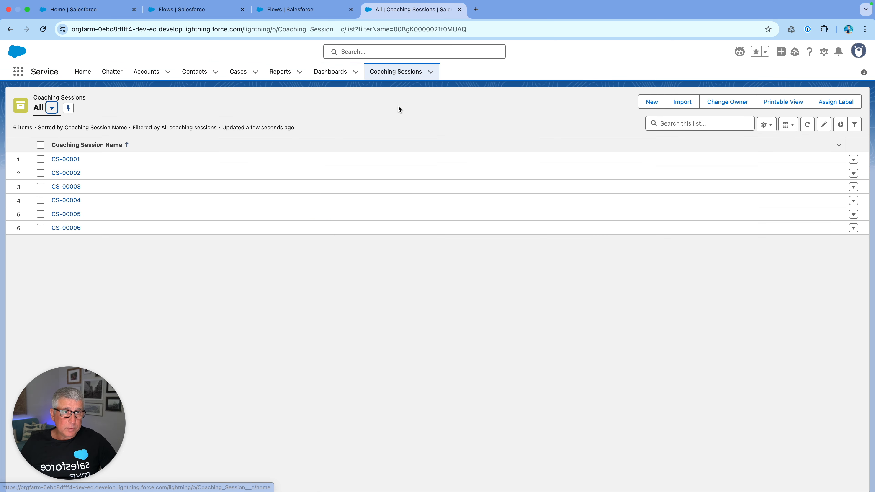
click(66, 228)
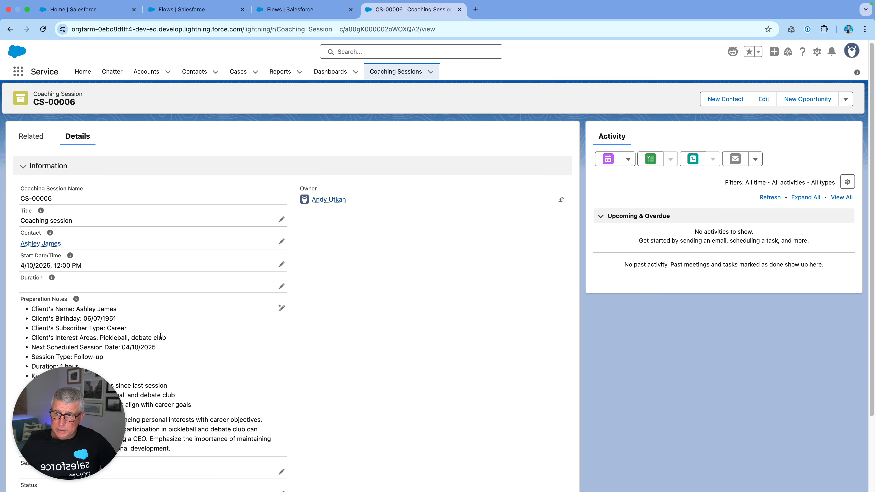
scroll(161, 340, down, 1)
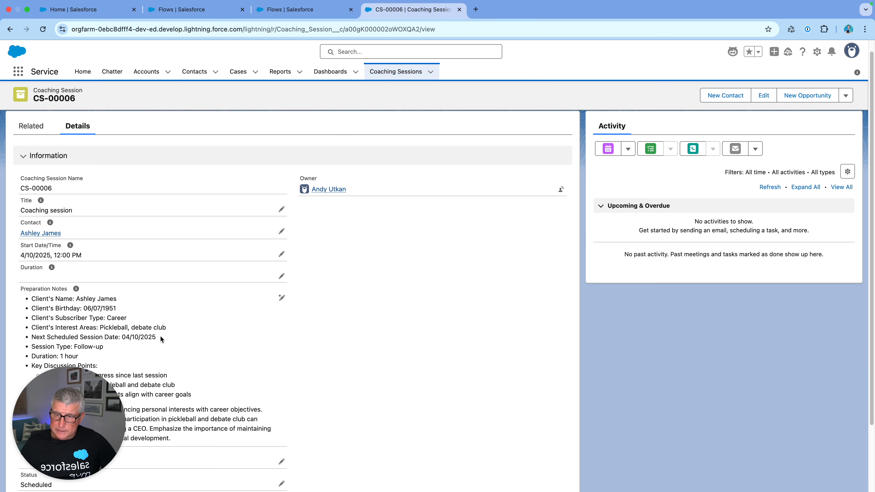
click(281, 481)
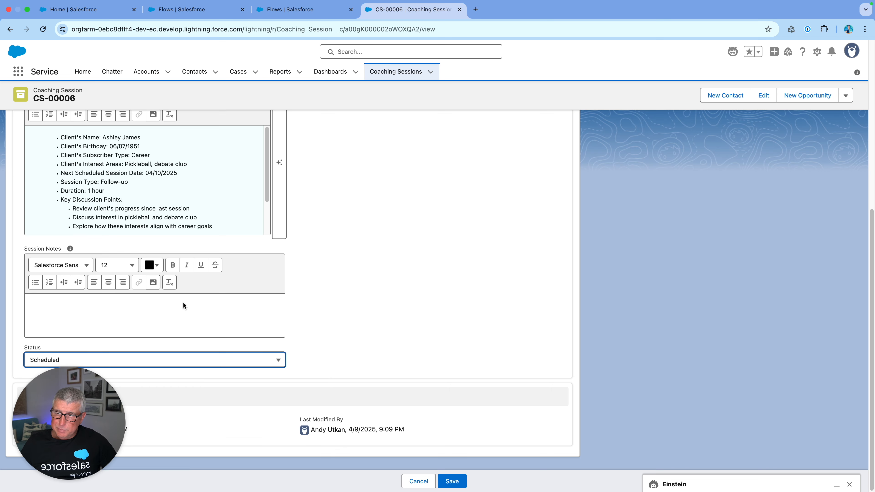
click(279, 362)
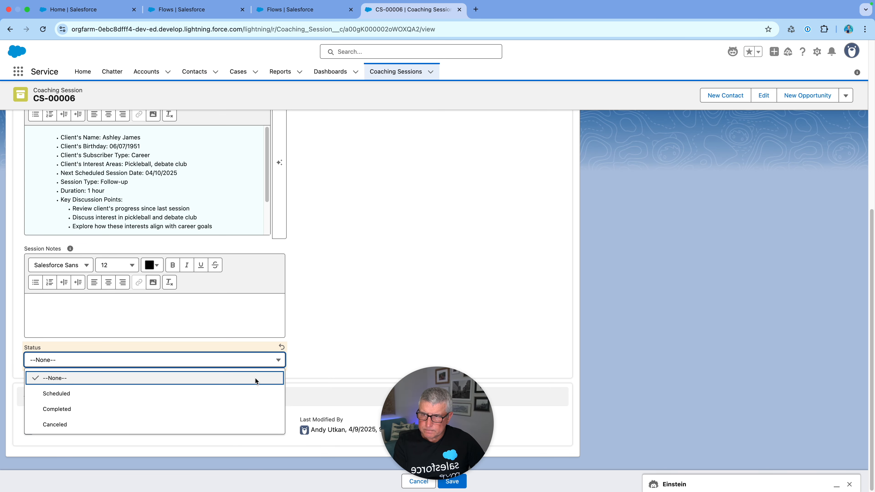
click(240, 412)
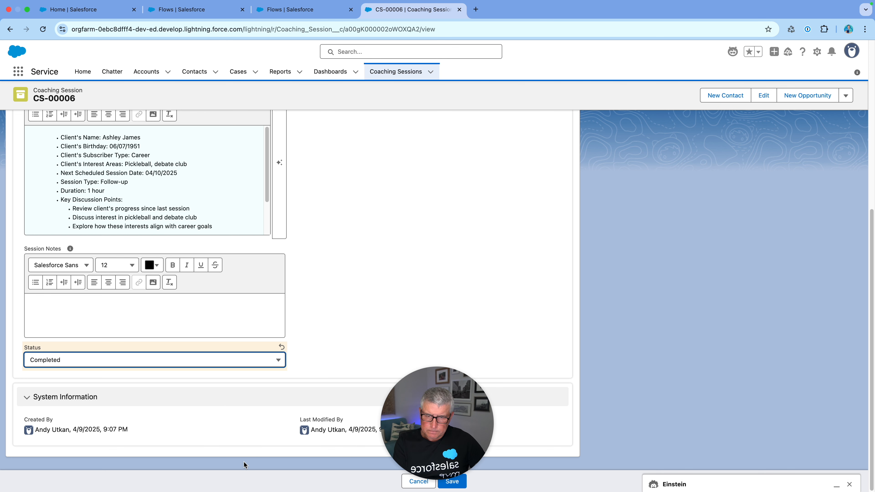
click(452, 483)
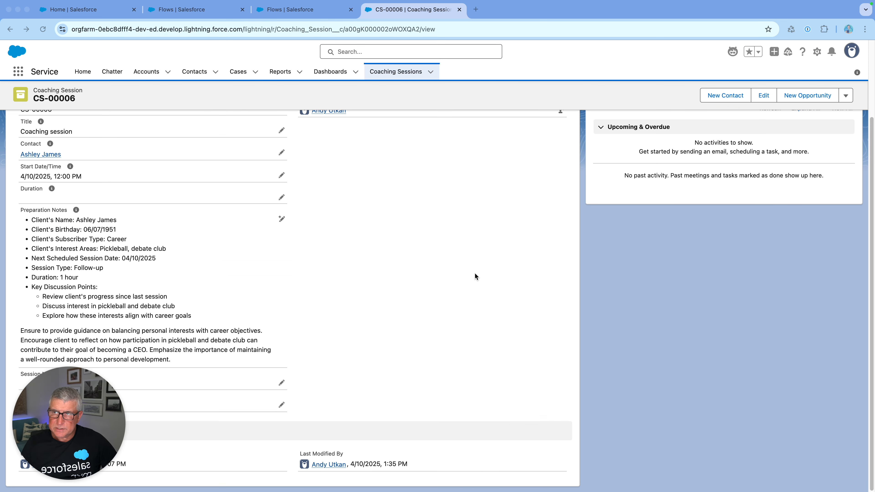
- Start a new coaching session titled Follow Up for the same contact as CS-00006, with start date 4/11/2025
click(405, 74)
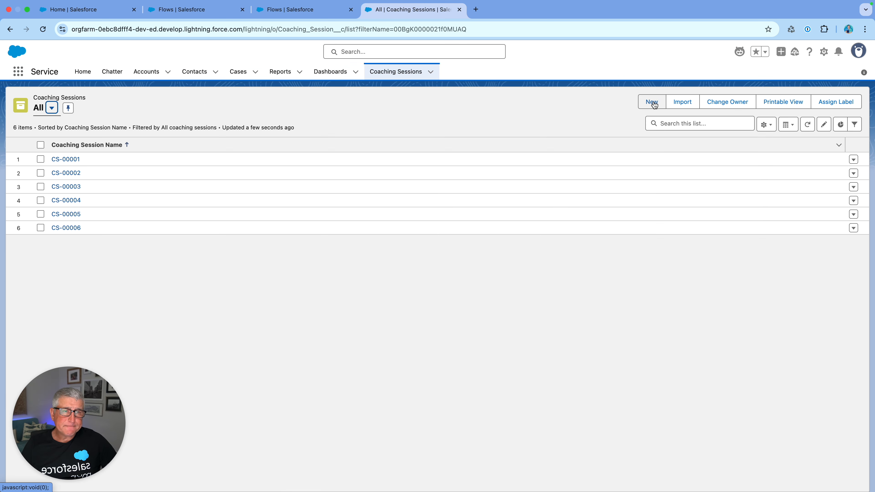
click(653, 102)
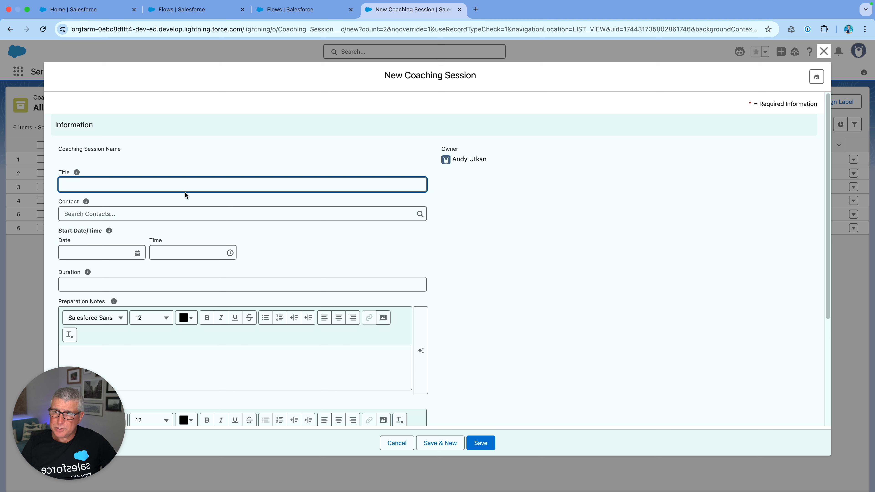
text(Follow Up)
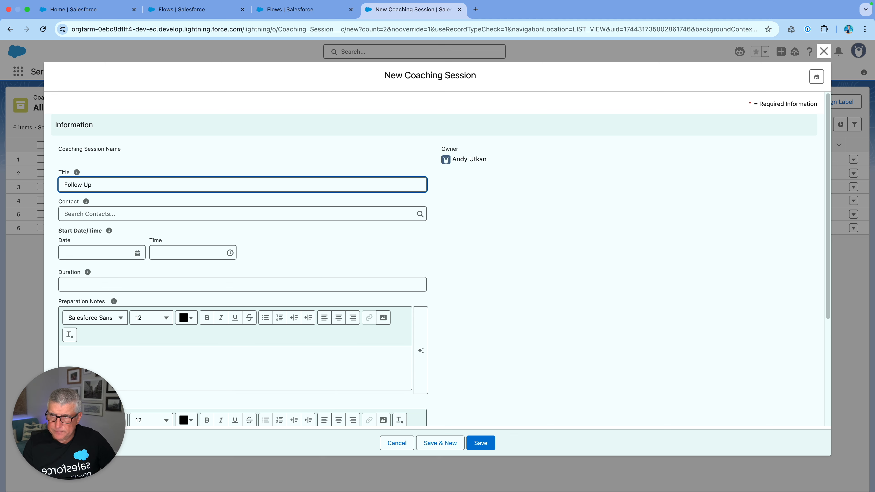
click(188, 211)
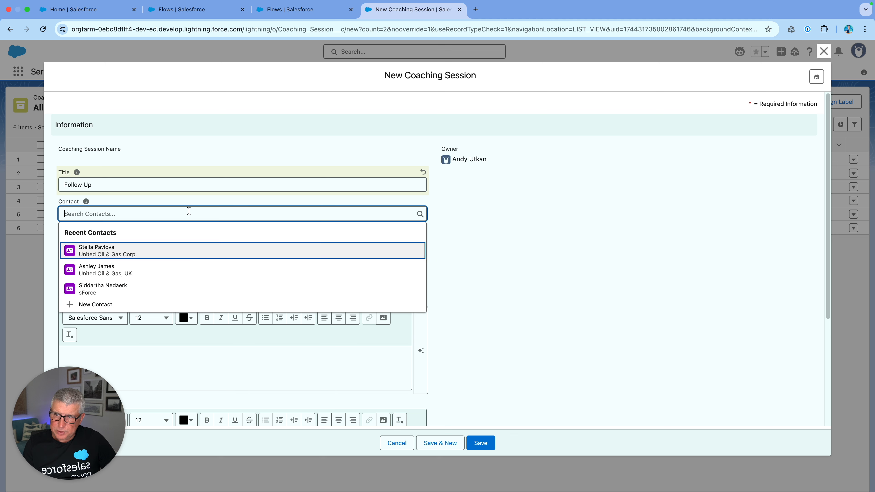
text(ash)
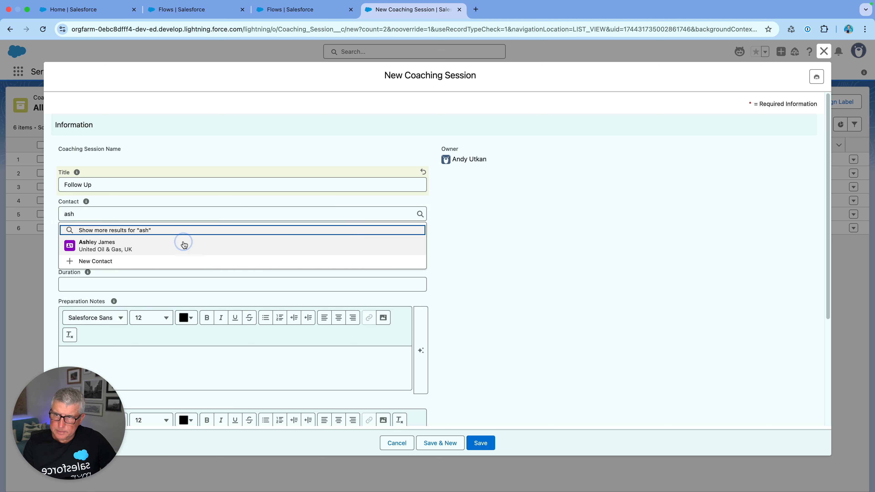
click(184, 244)
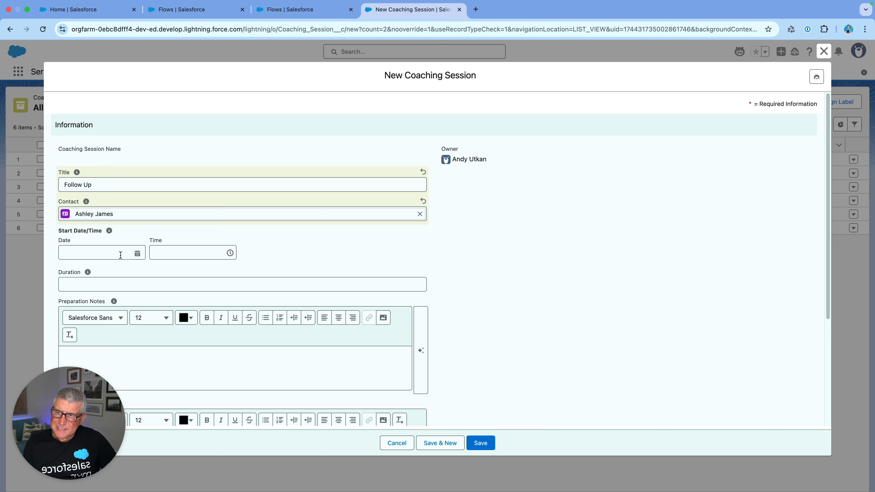
click(134, 254)
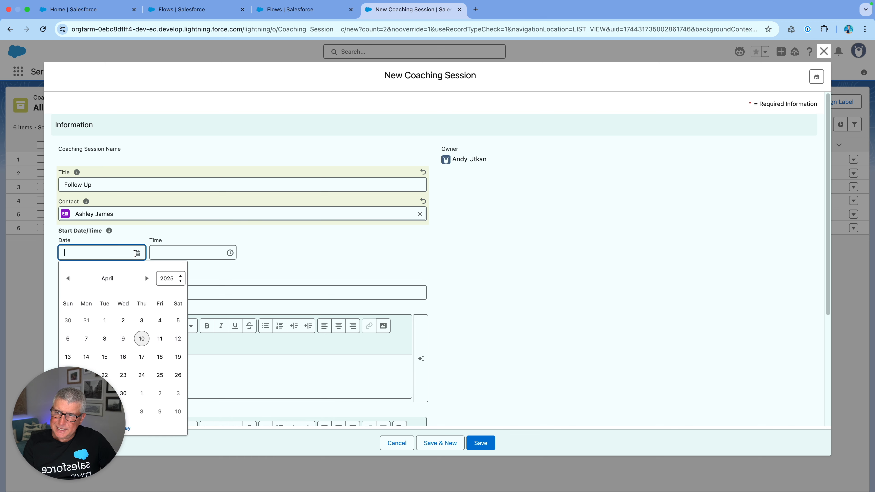
click(160, 339)
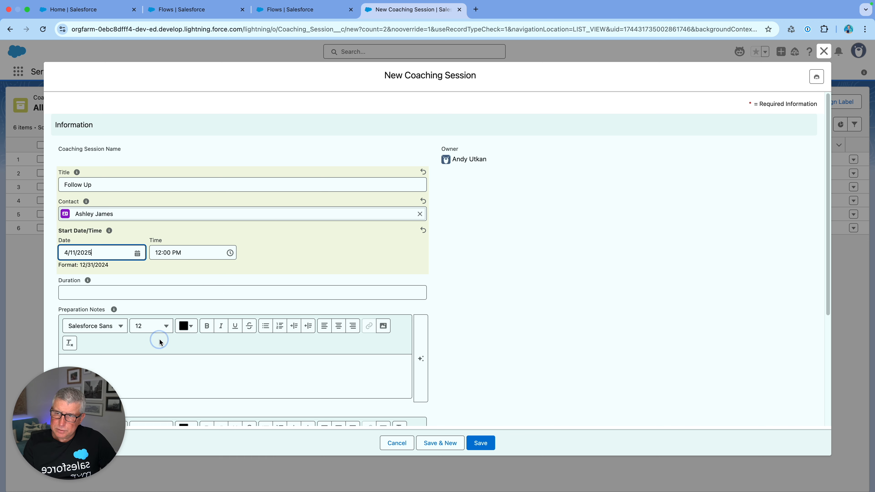
- Set the new coaching session's status to Scheduled and save the record
click(198, 295)
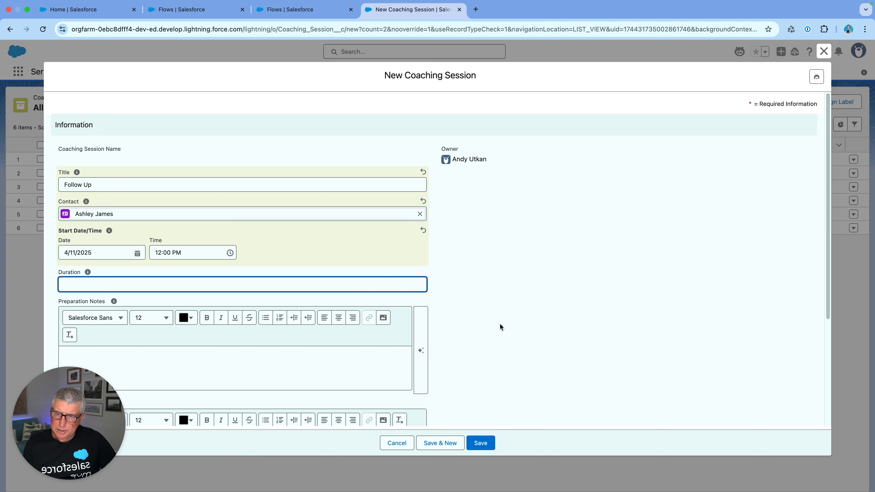
scroll(500, 327, down, 5)
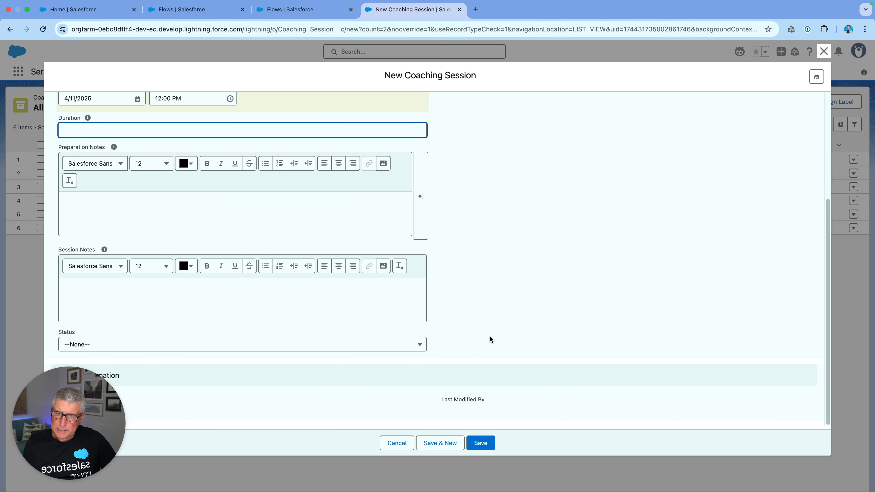
click(420, 345)
click(409, 375)
click(492, 446)
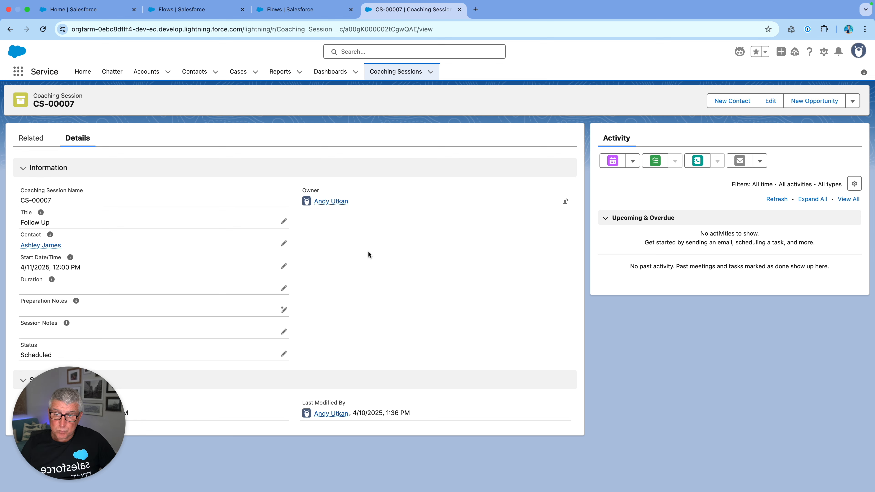
- Generate the Preparation Notes of the follow-up session with Einstein and use the generated text in the field
click(284, 310)
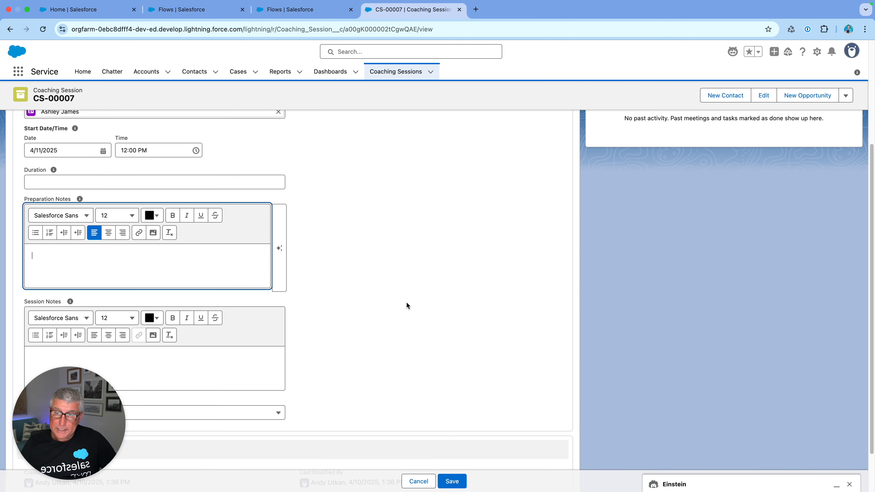
click(280, 254)
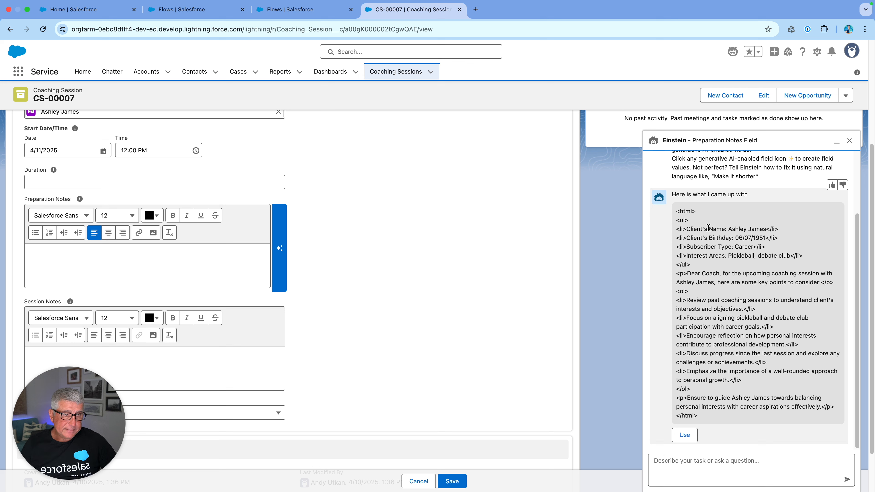
click(685, 435)
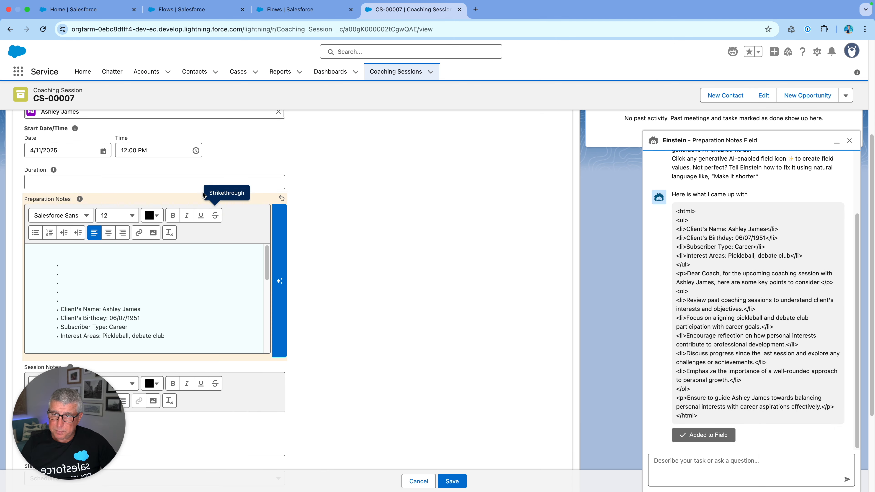
- Delete the empty bullets above the client details in the Preparation Notes
scroll(286, 157, down, 2)
drag(63, 261, 57, 230)
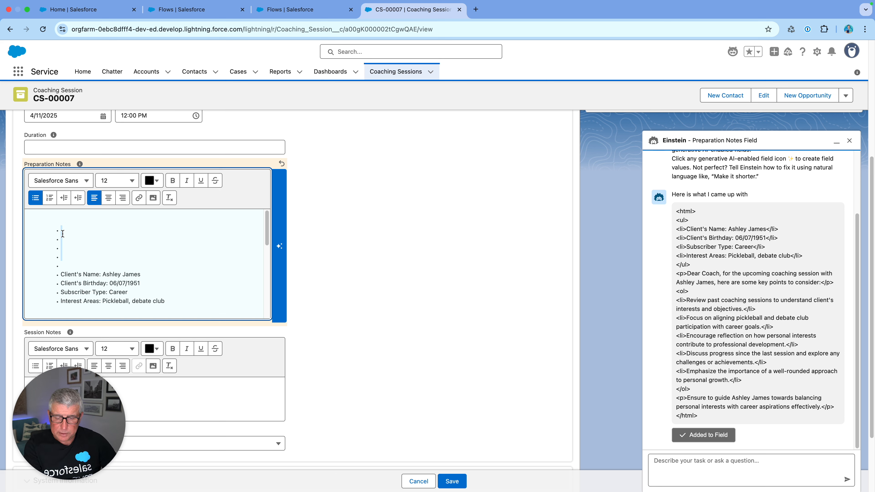
key(BackSpace)
key(BackSpace)
key(BackSpace)
click(56, 269)
key(BackSpace)
- Delete the empty numbered items above the key points list in the Preparation Notes
scroll(108, 279, down, 3)
scroll(107, 278, down, 1)
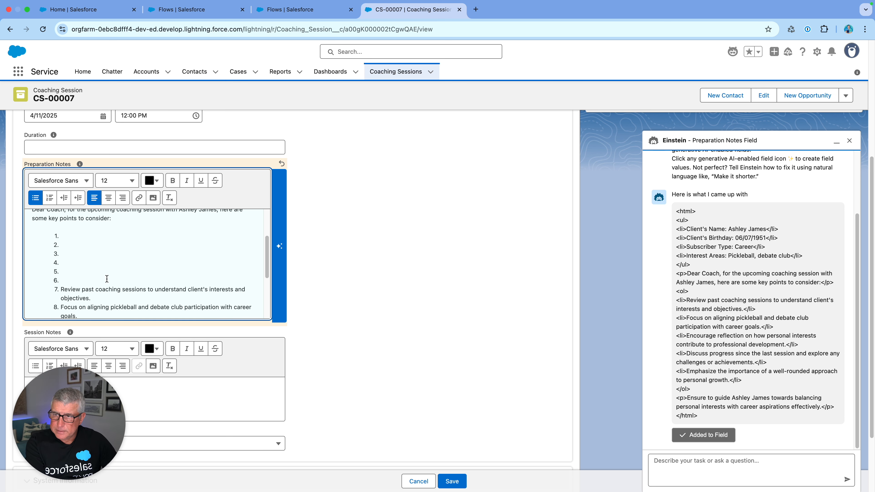
scroll(64, 281, down, 1)
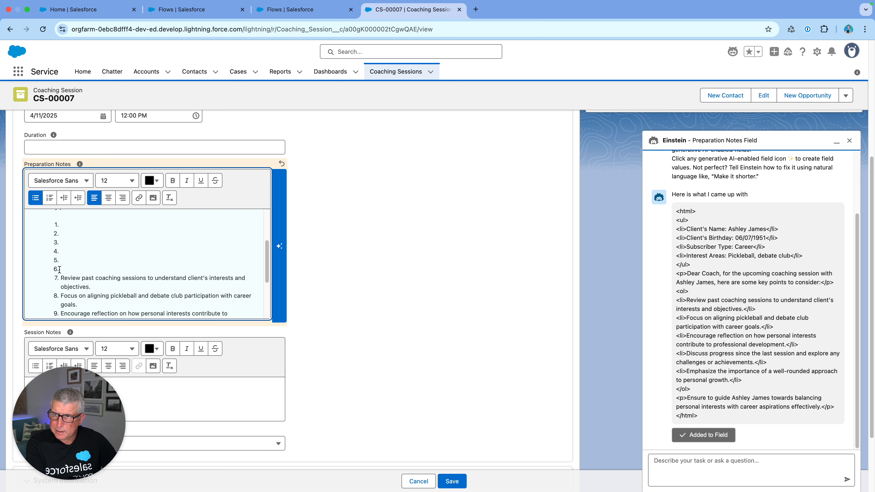
drag(58, 270, 54, 236)
key(BackSpace)
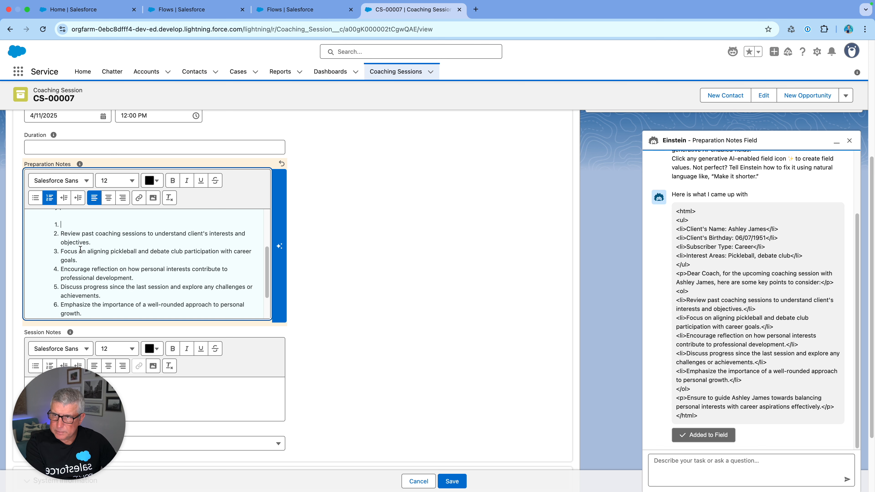
scroll(114, 248, down, 3)
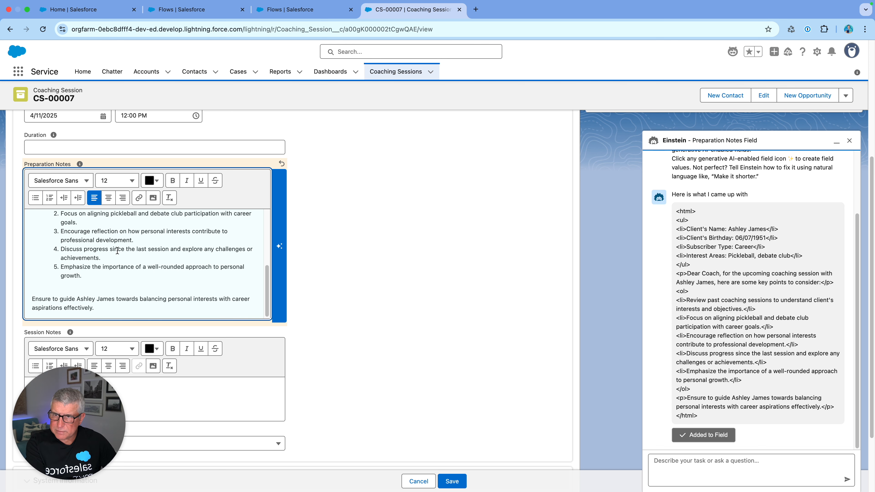
- Remove the blank lines before and after the numbered key points in the Preparation Notes, and save the record
scroll(116, 251, up, 5)
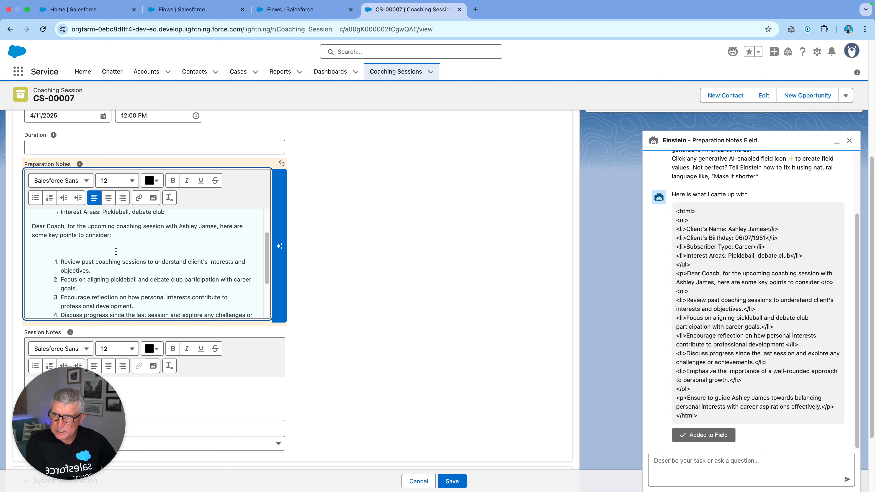
key(BackSpace)
scroll(131, 256, down, 2)
scroll(131, 257, down, 2)
click(55, 284)
key(BackSpace)
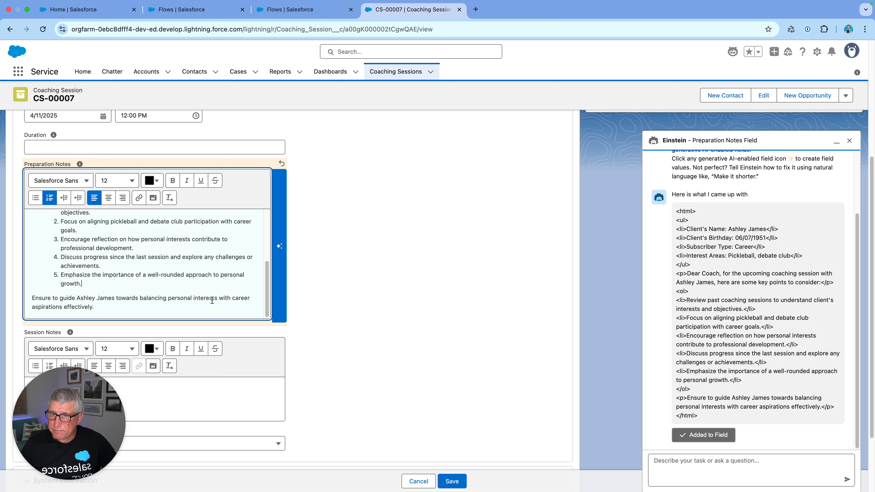
click(452, 482)
scroll(333, 324, down, 4)
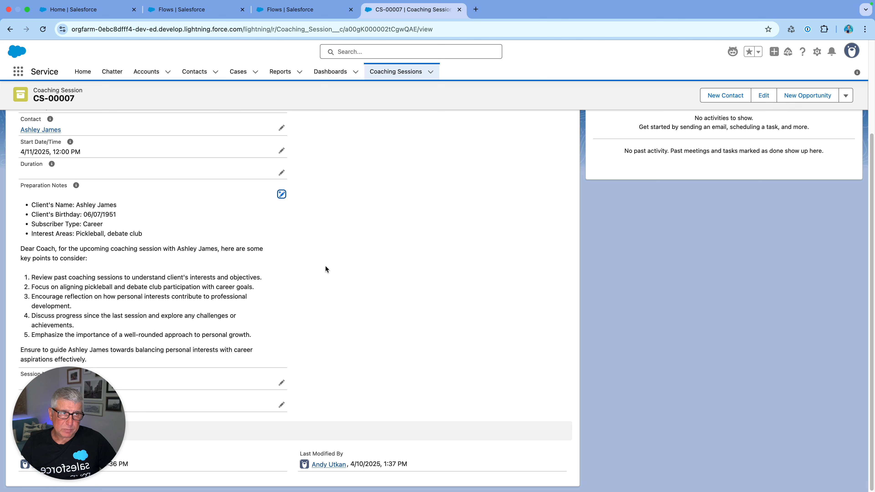
- Open Setup, find Prompt Builder by searching for promp, and look through the list of prompt templates
scroll(357, 222, up, 5)
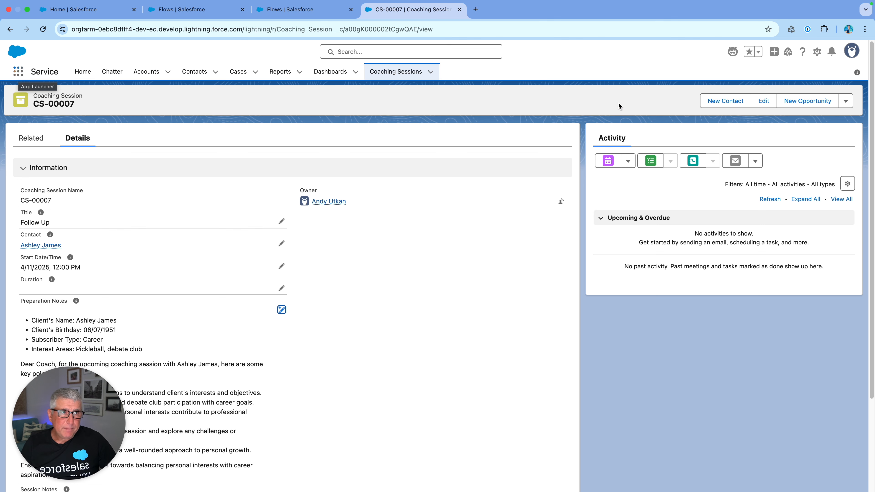
click(814, 52)
click(789, 89)
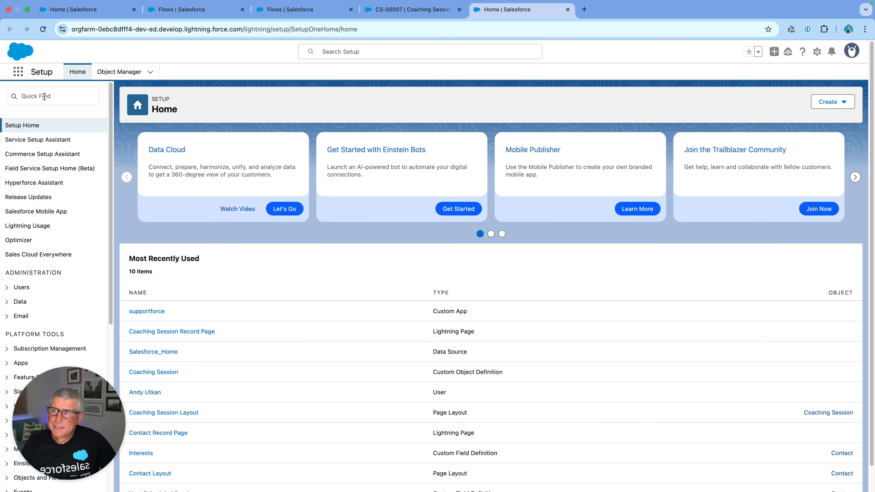
click(45, 97)
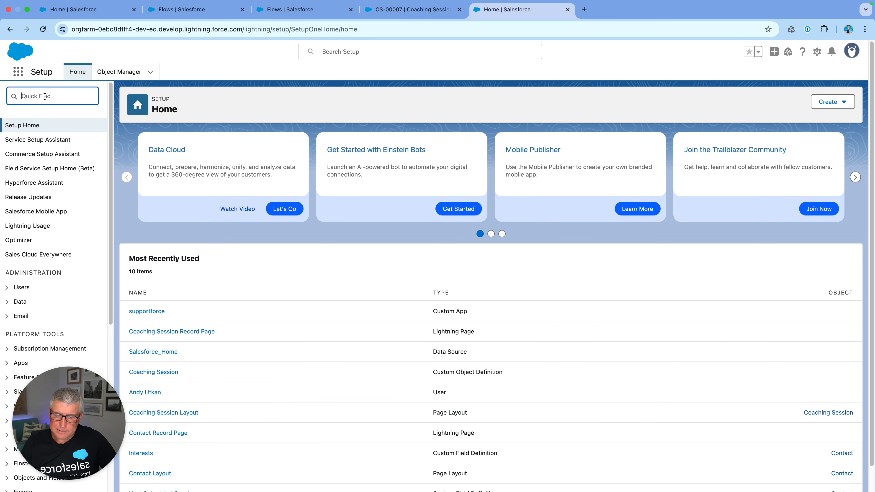
text(promp)
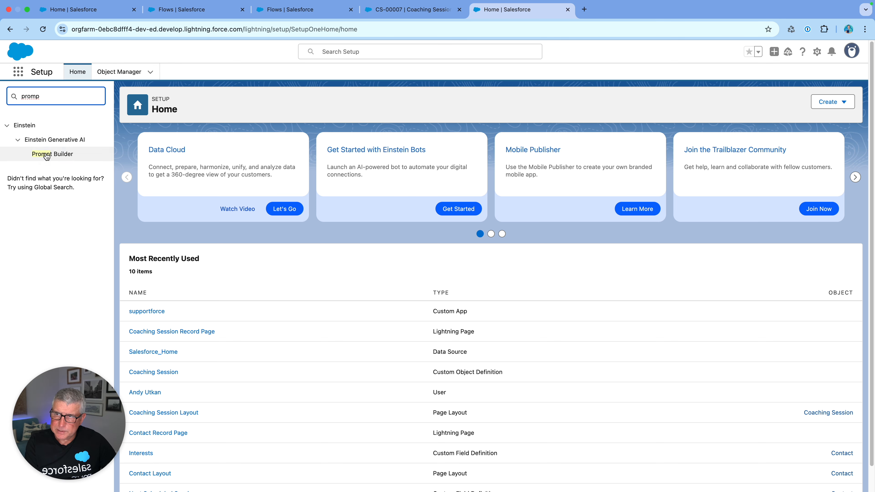
click(73, 153)
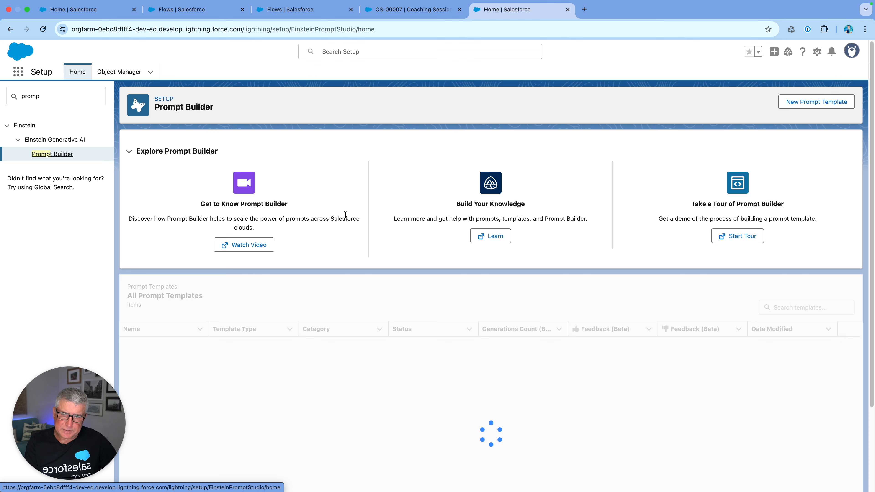
scroll(345, 217, down, 2)
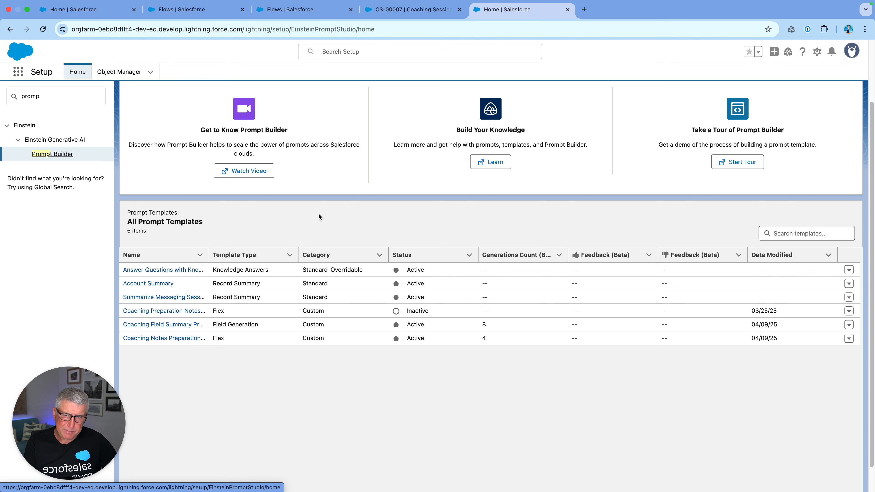
scroll(336, 248, up, 1)
scroll(337, 249, up, 2)
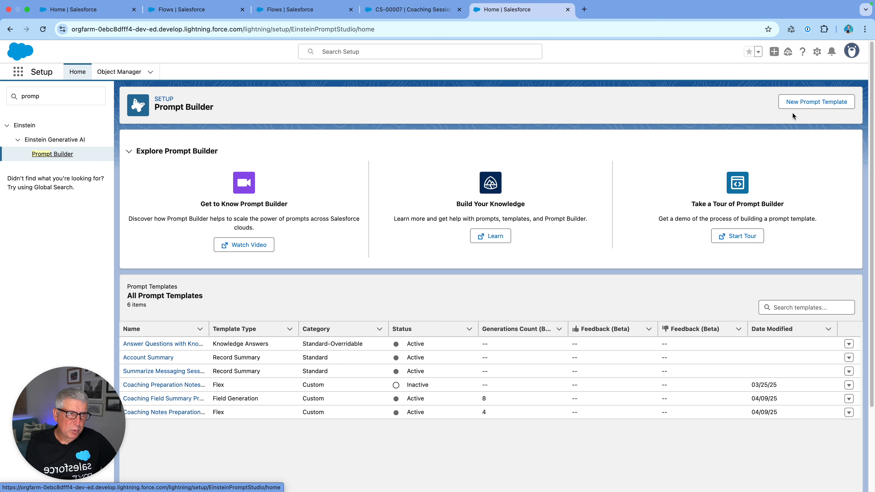
- Examine the source limit and source types offered for a new Flex prompt template, try Free Text, and cancel the template
click(827, 103)
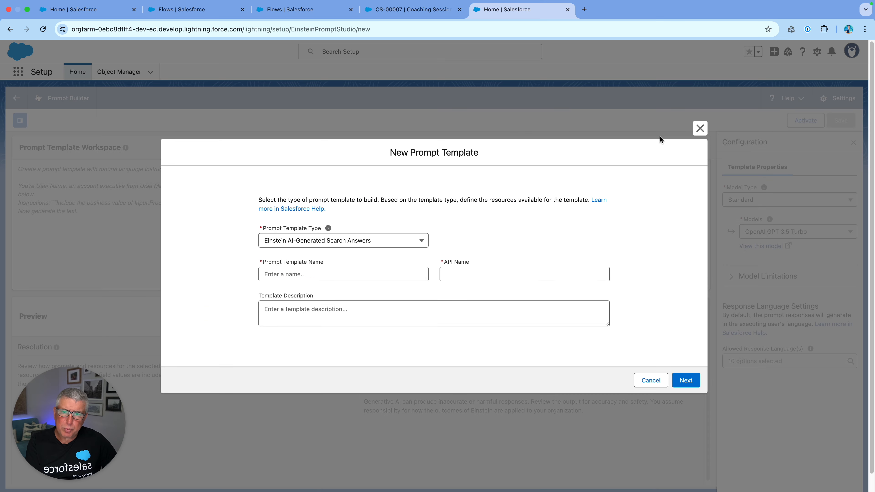
click(418, 240)
click(397, 299)
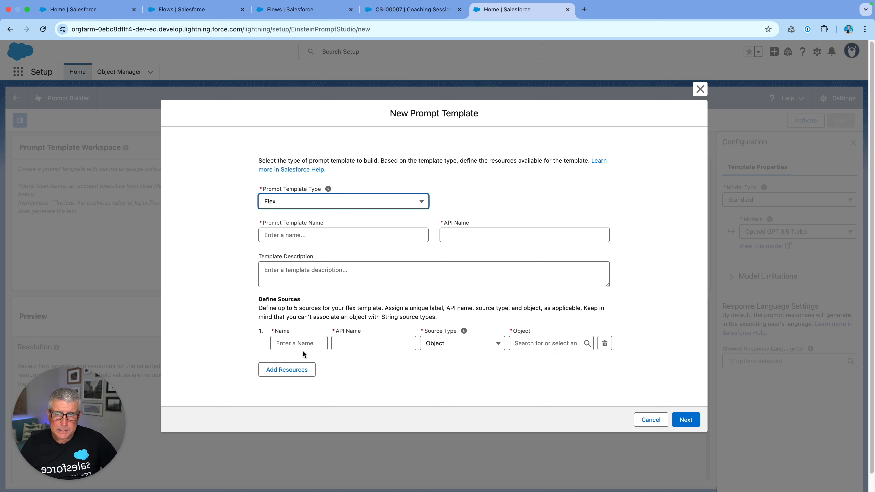
double_click(296, 308)
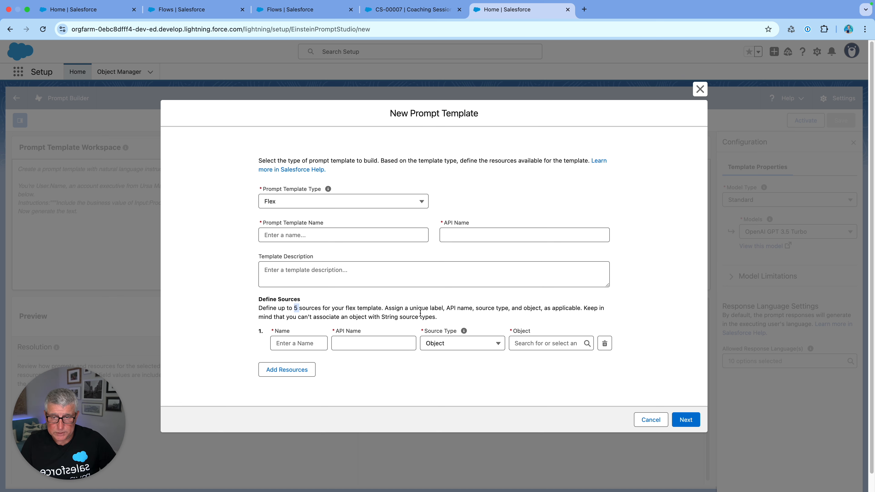
click(469, 346)
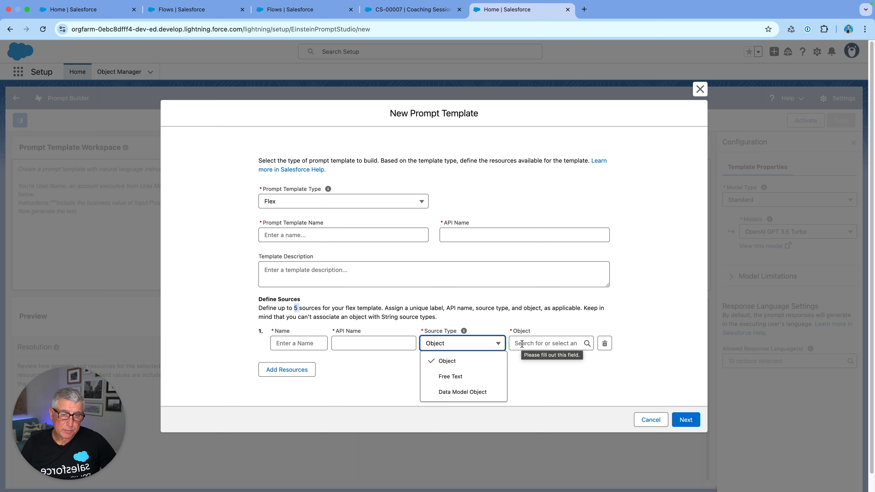
click(529, 371)
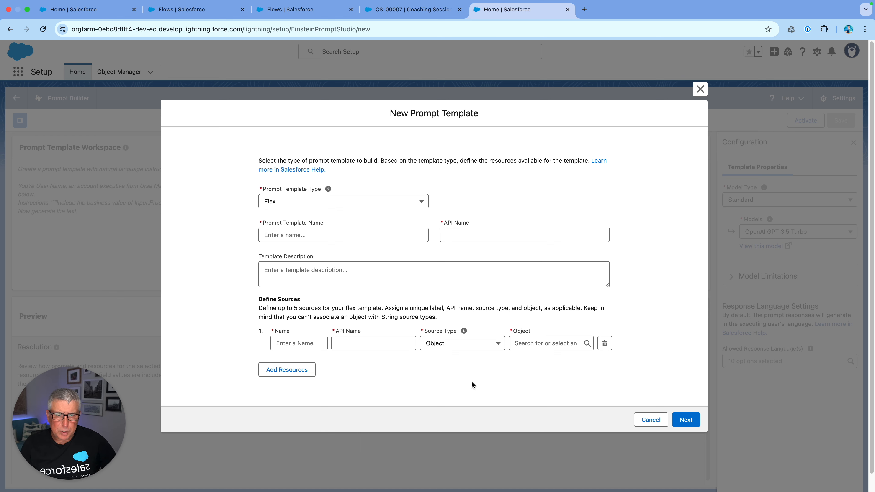
click(494, 344)
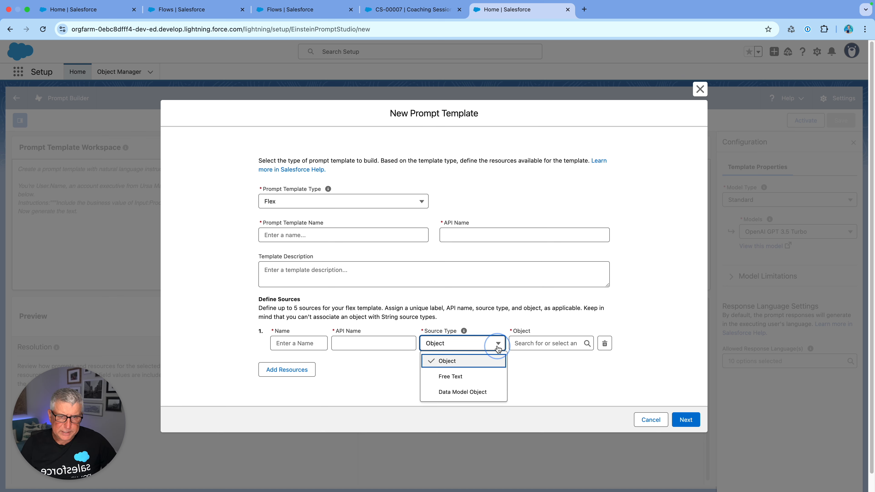
click(488, 376)
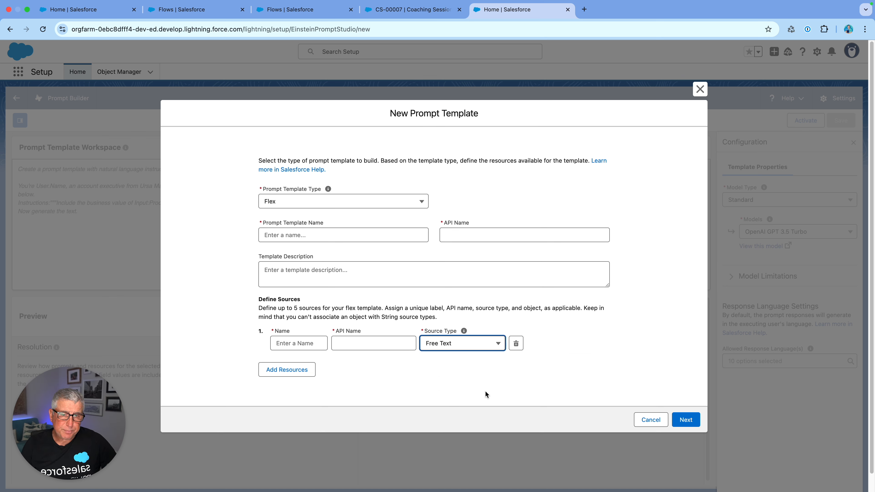
click(651, 420)
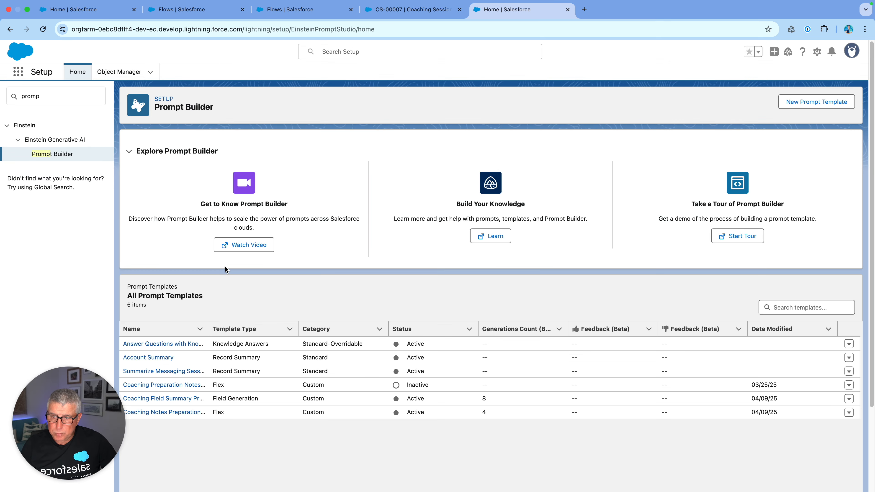
- Open the Coaching Notes Preparation Prompt Template and display its test inputs
click(179, 413)
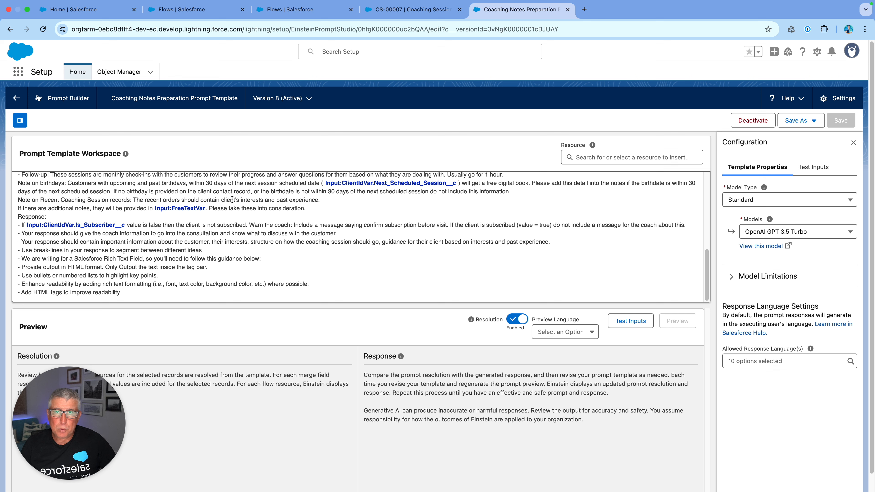
click(634, 322)
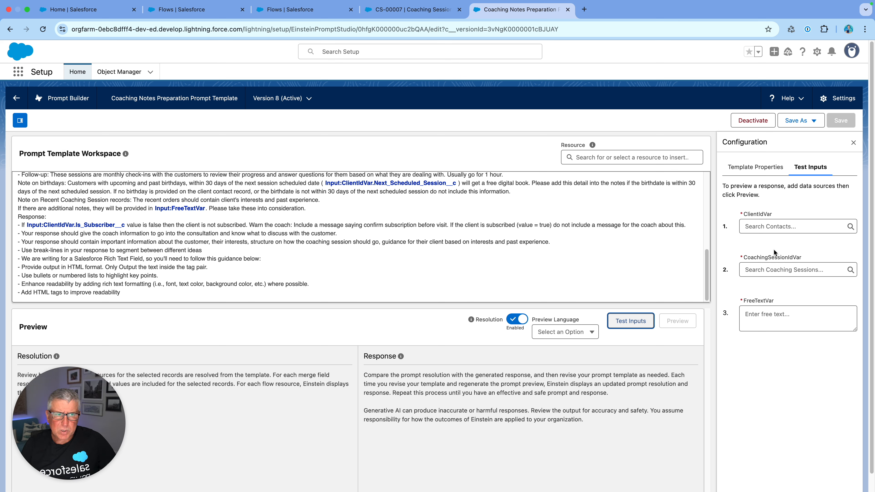
click(747, 316)
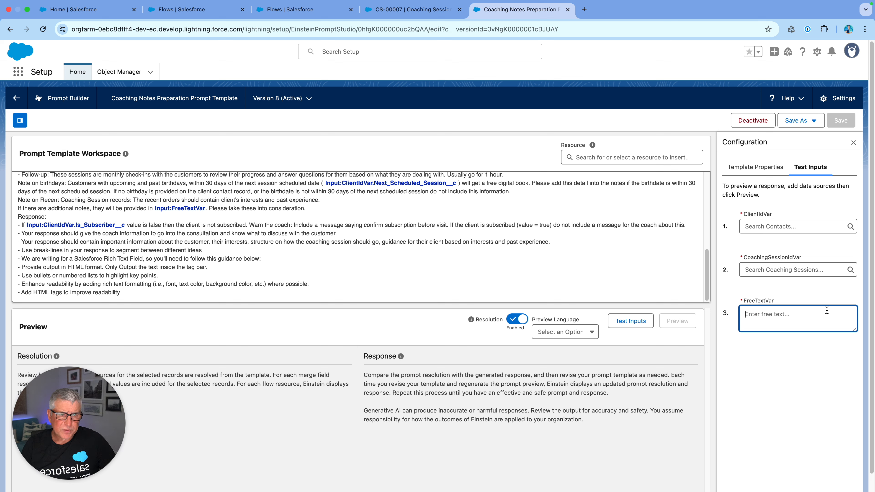
- Set ClientIdVar to the client contact found by searching for as, and set CoachingSessionIdVar to session CS-00007
click(780, 227)
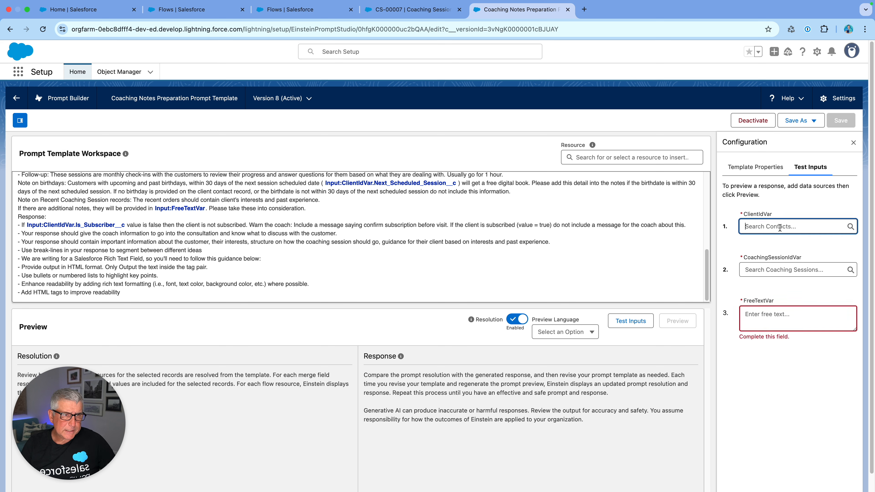
text(as)
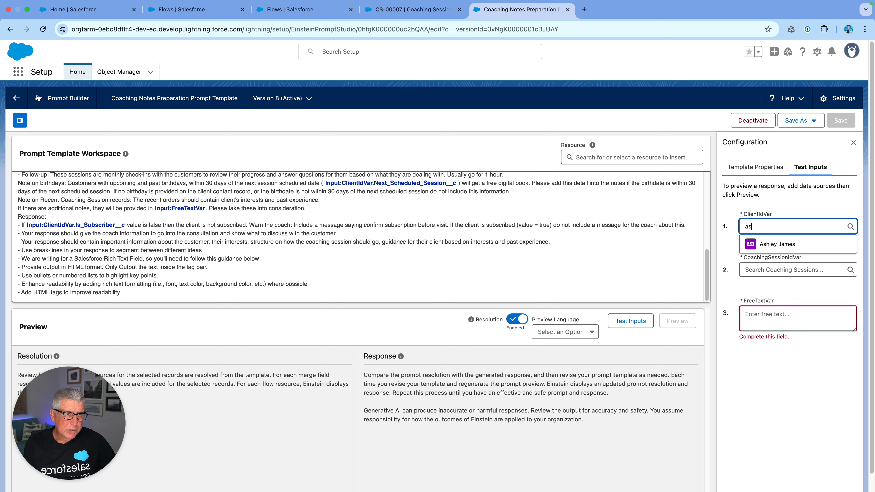
click(781, 248)
click(777, 271)
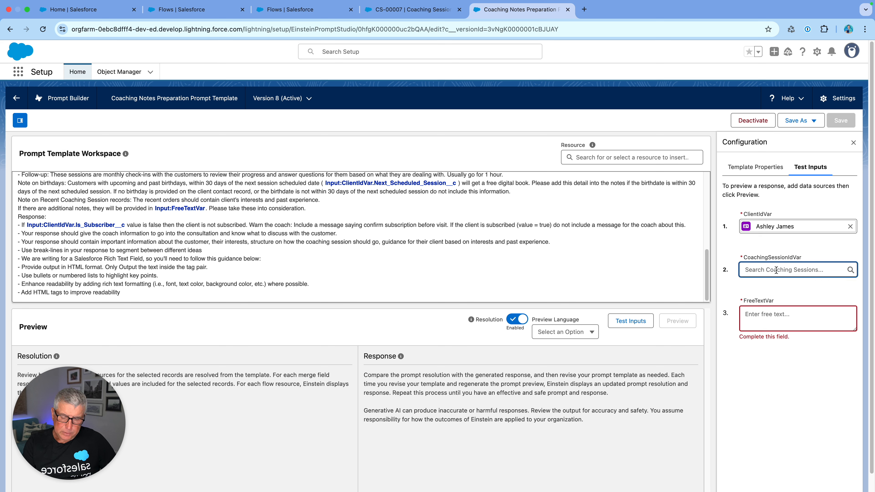
text(CS)
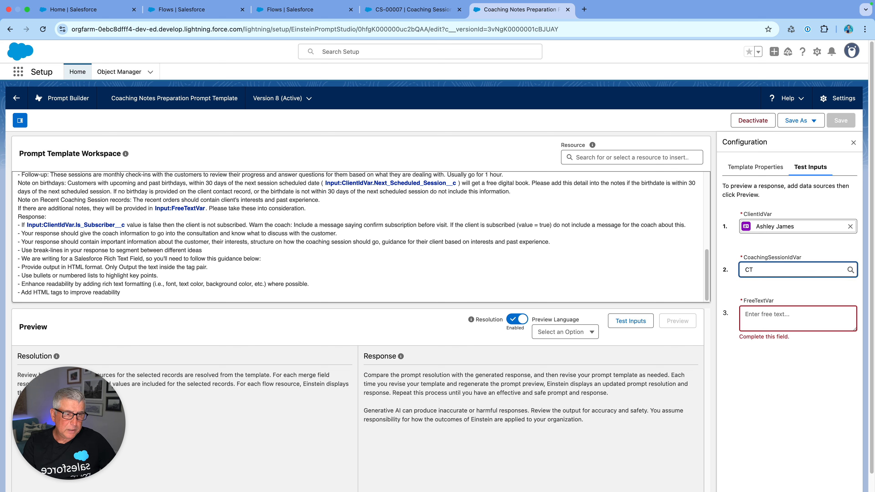
key(BackSpace)
text(s)
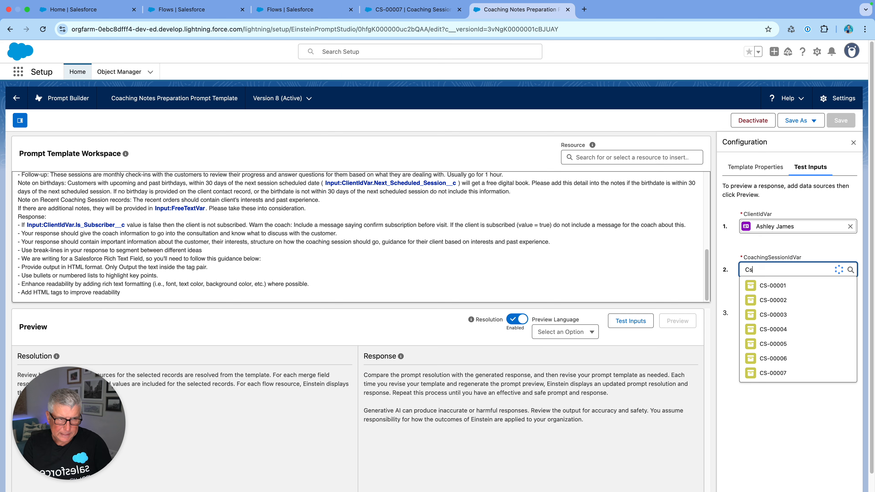
click(780, 373)
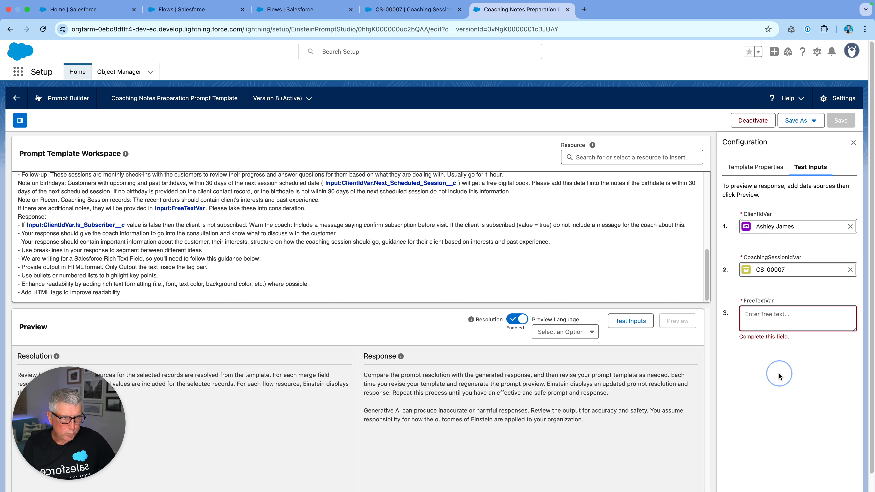
- Set FreeTextVar to "The client is interested in longer vacation times, potentially interested in taking some time off from work." and generate the preview
click(763, 320)
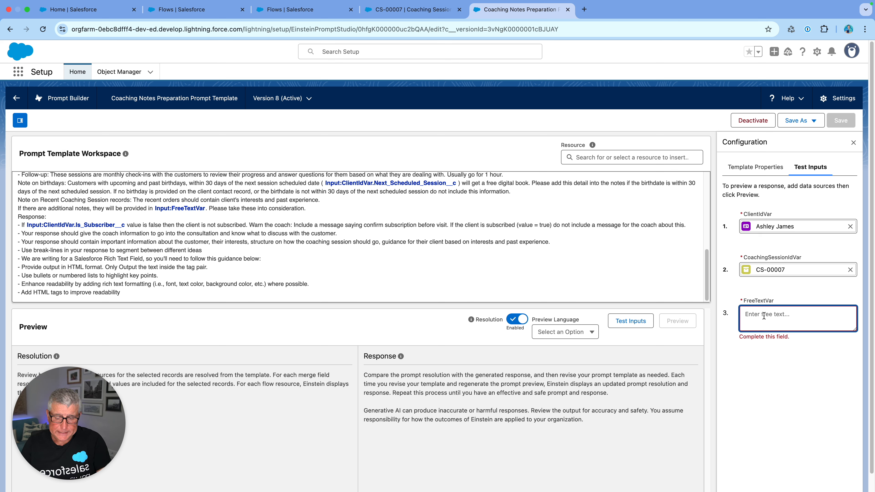
text(The cli)
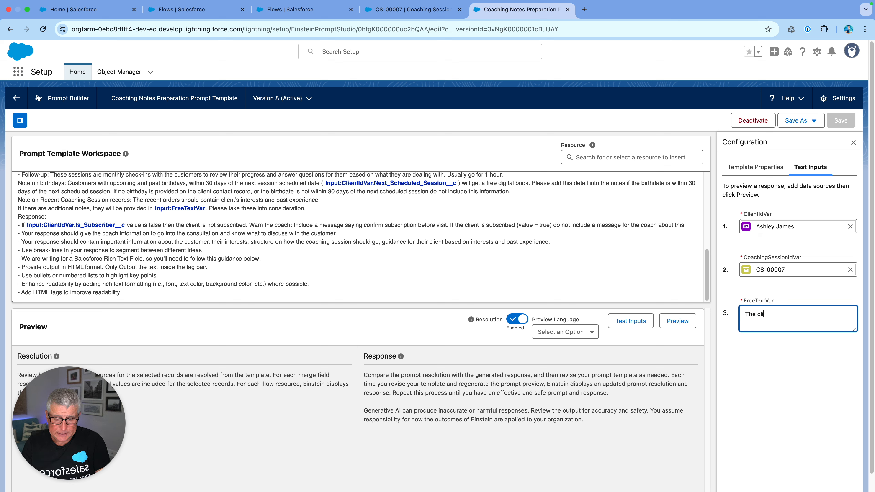
text(ent is int)
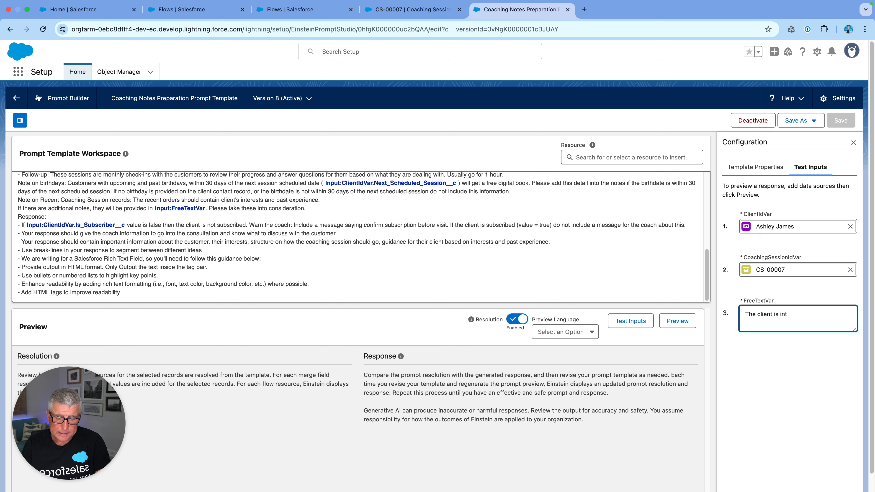
text(erested in)
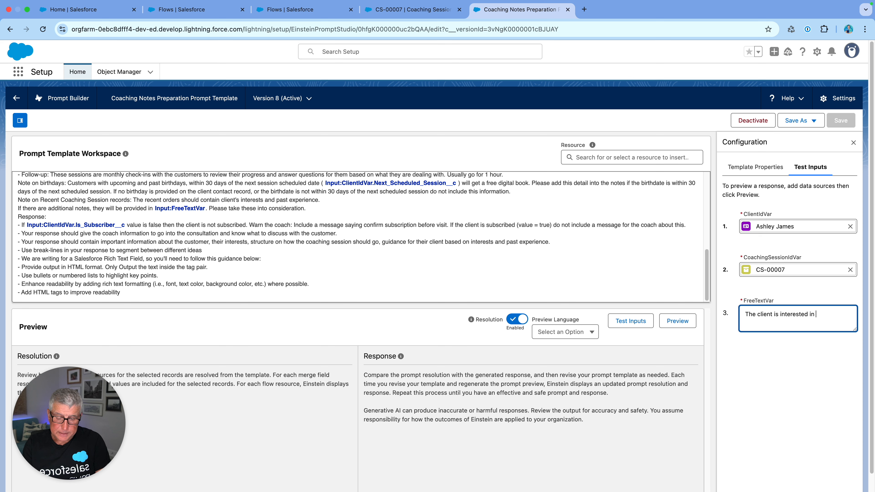
text( longer )
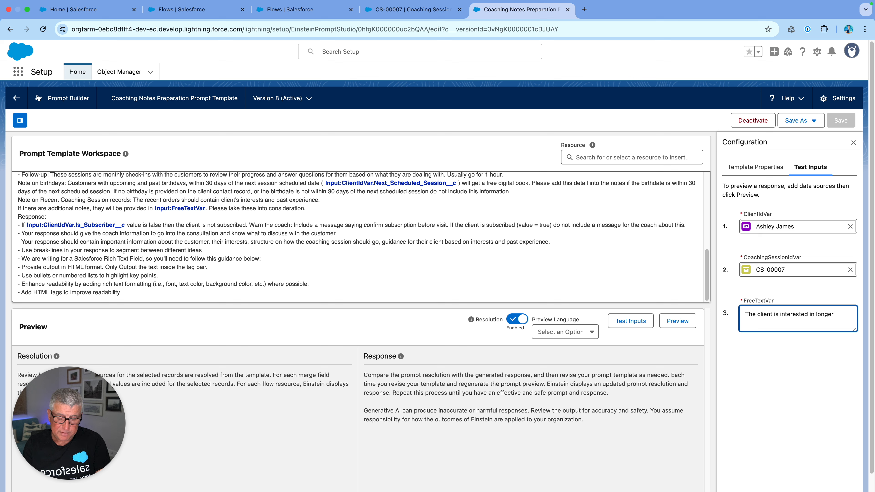
text(vacation tim)
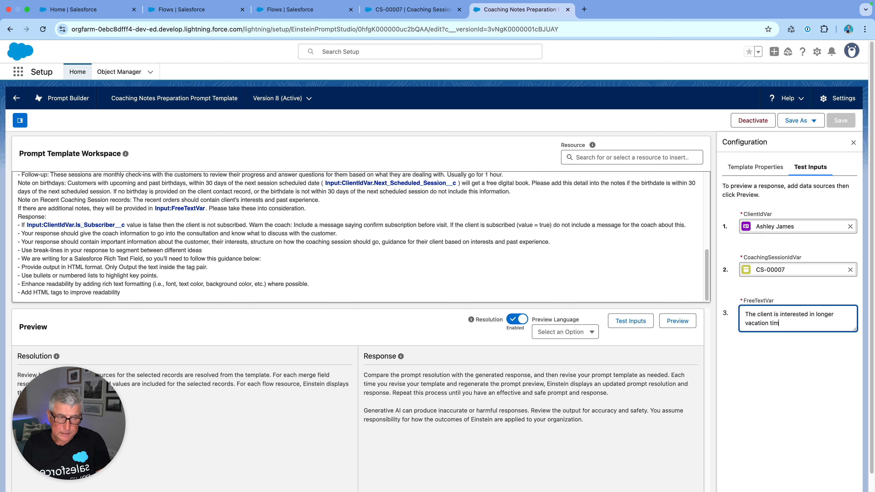
text(es, p)
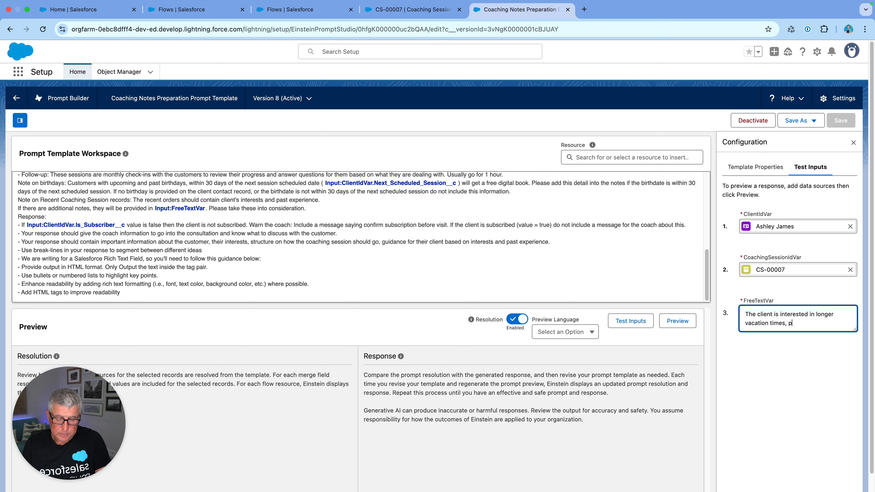
text(otentiall)
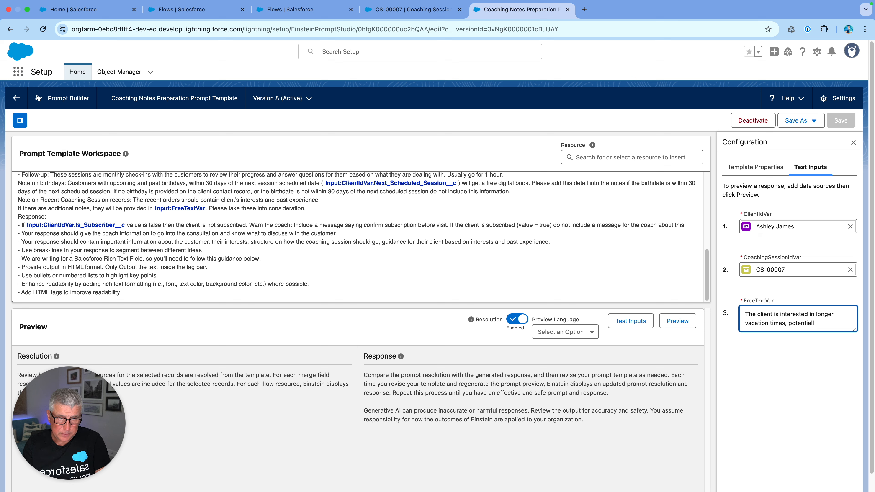
text(y inter)
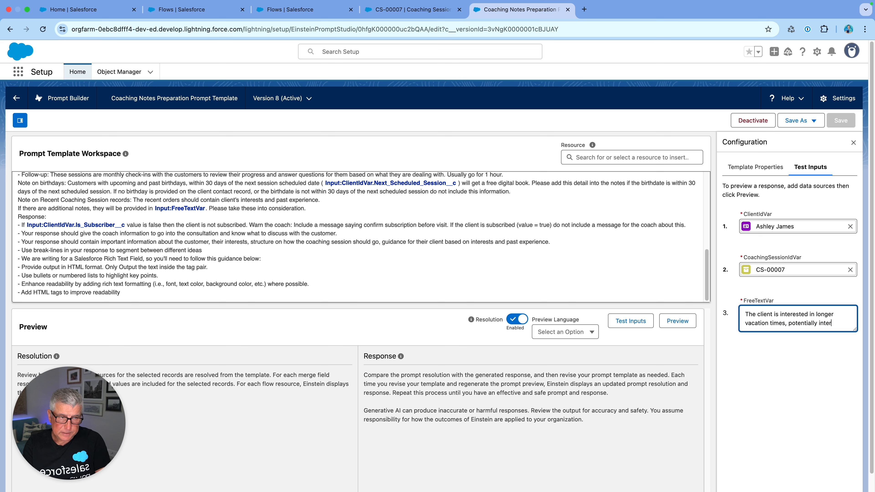
text(ested )
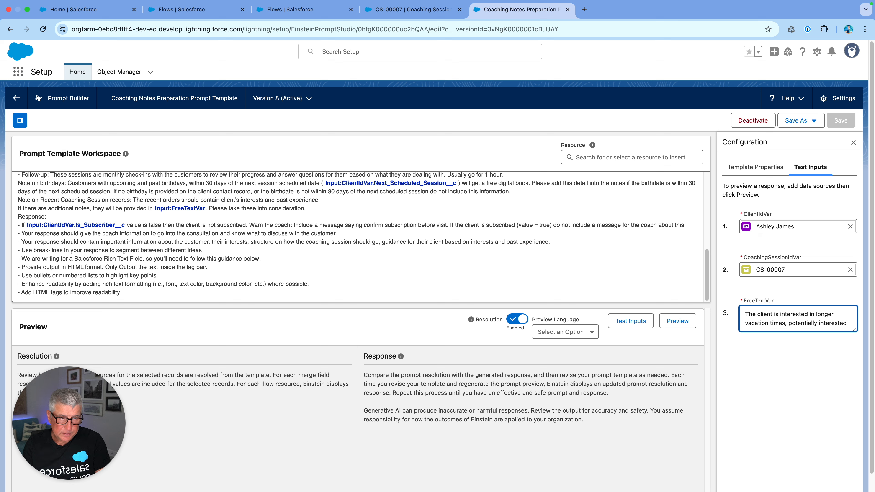
text(in)
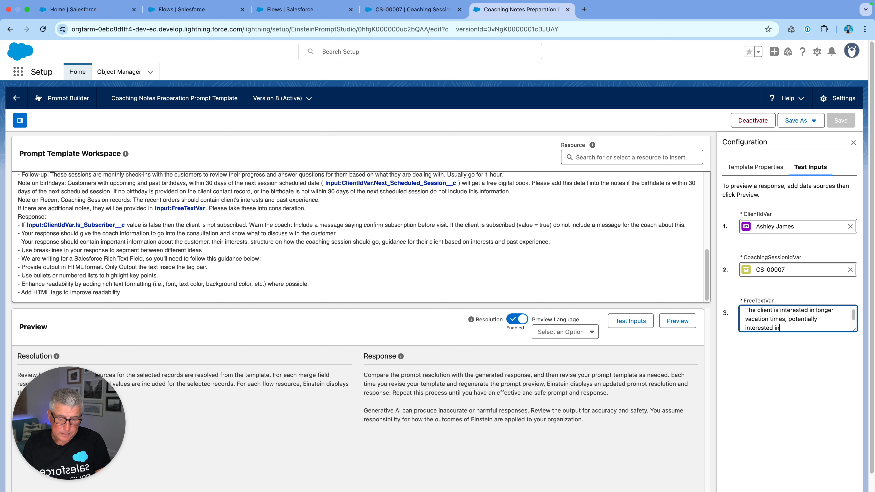
text( taking som)
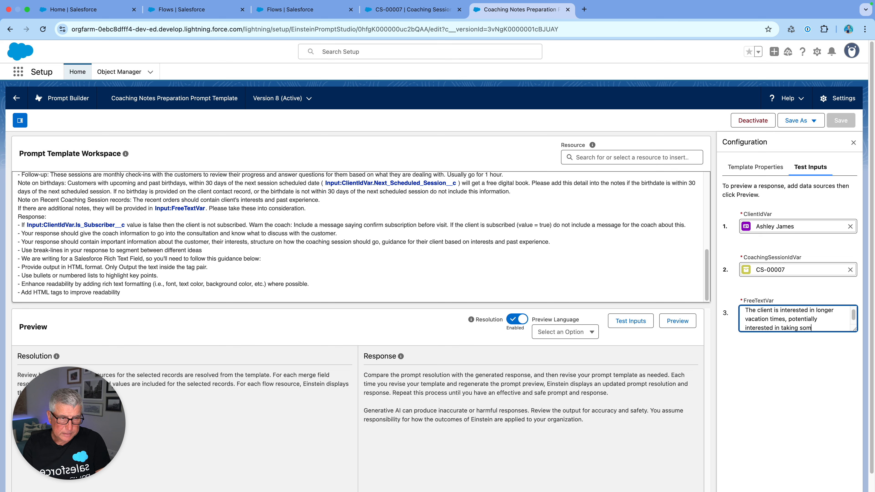
text(e time of)
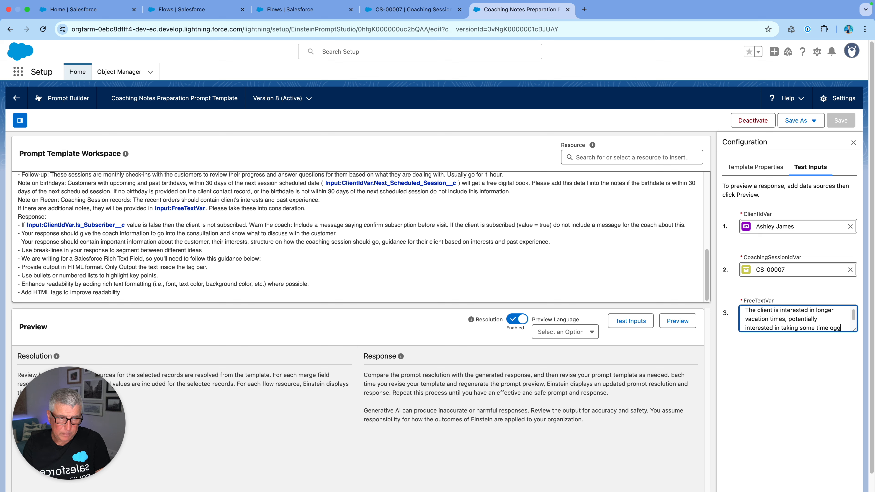
text(f from )
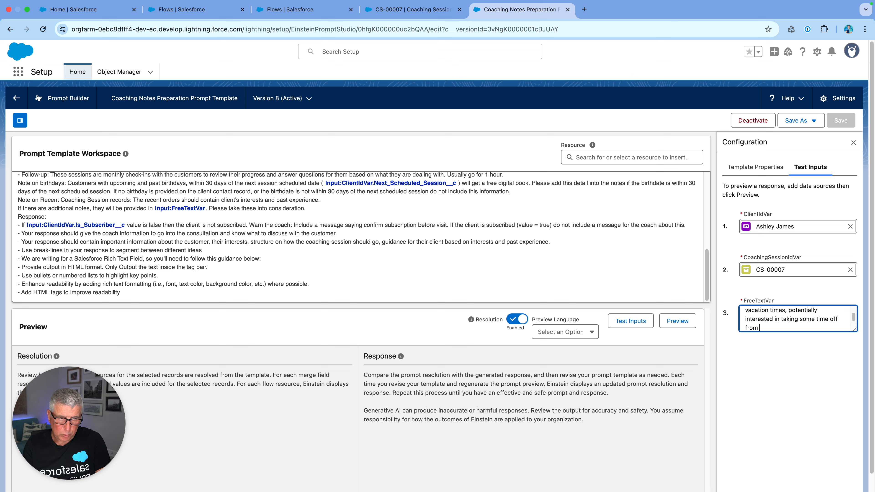
text(work.)
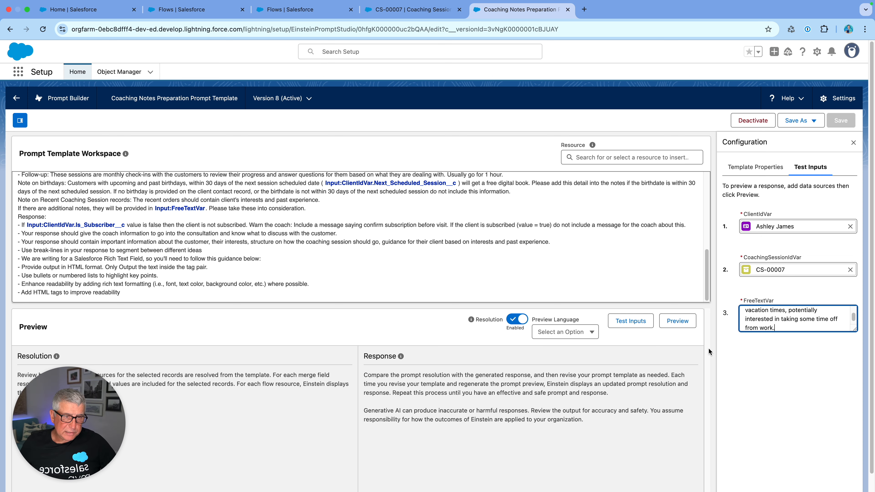
click(685, 324)
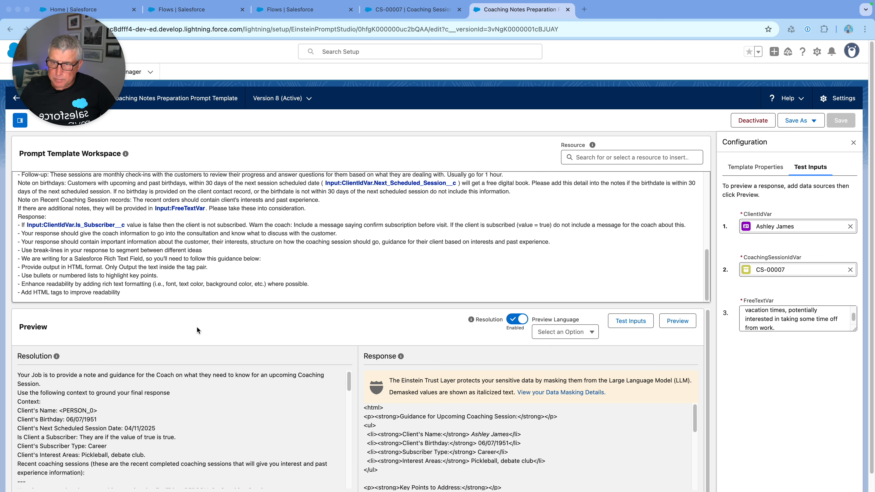
- Examine the resolved prompt's client details, past coaching sessions, subscriber and session type notes and free text, plus the additional notes in the generated response
scroll(175, 365, down, 2)
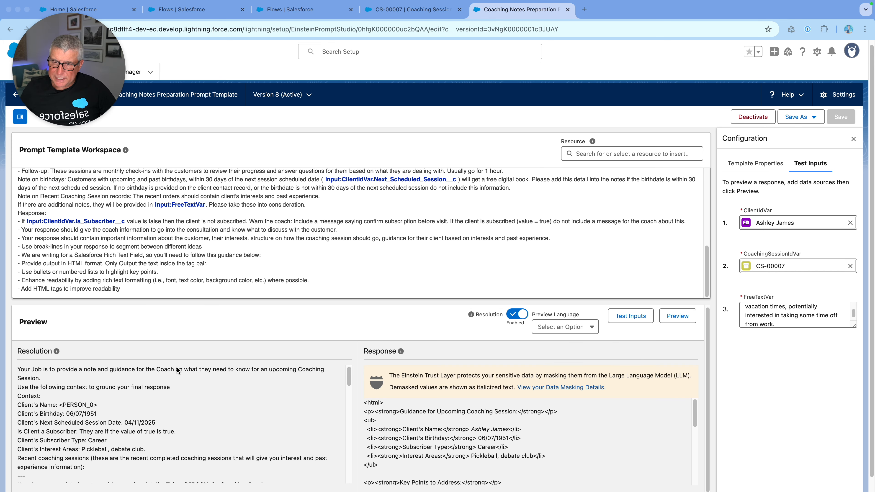
scroll(167, 388, down, 2)
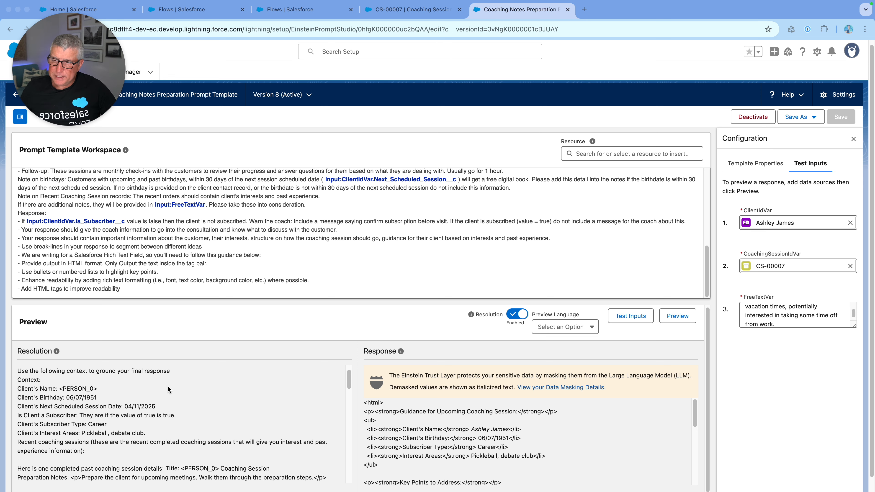
scroll(168, 389, down, 2)
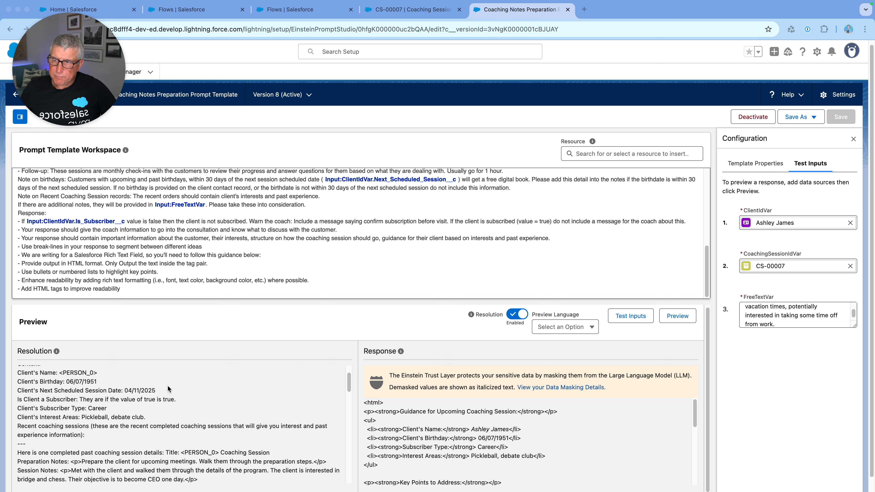
scroll(168, 386, down, 4)
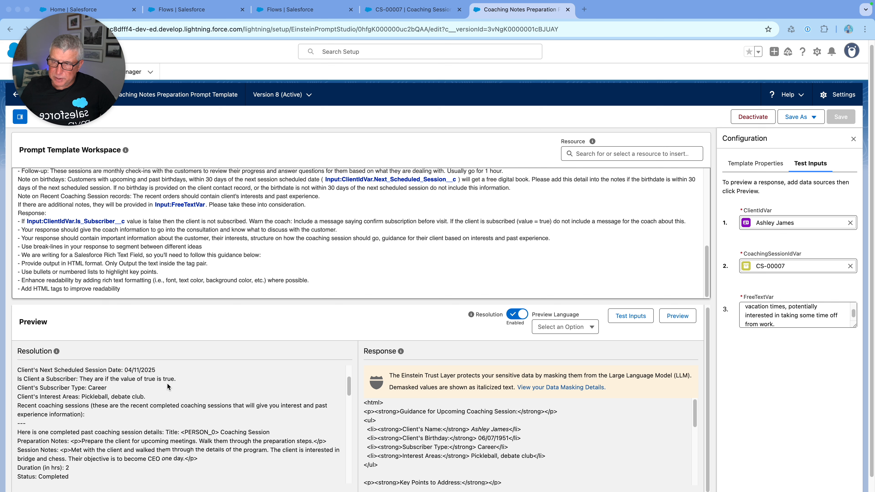
scroll(166, 383, down, 1)
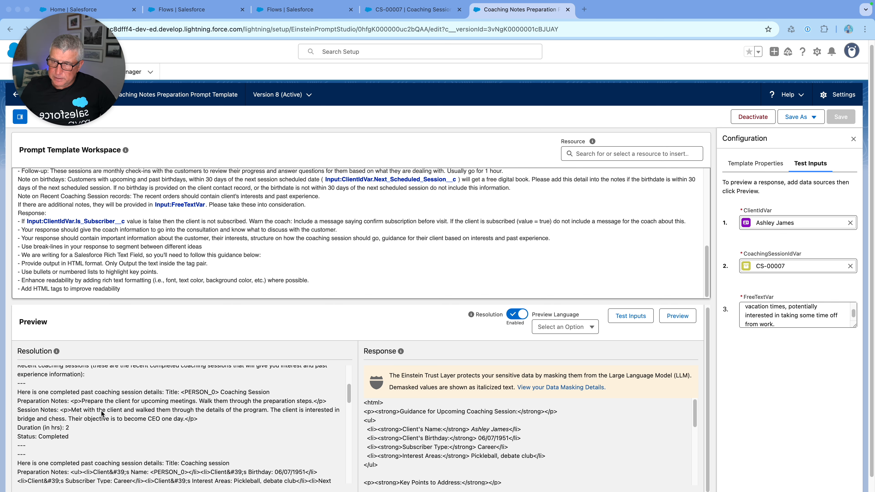
scroll(30, 393, down, 1)
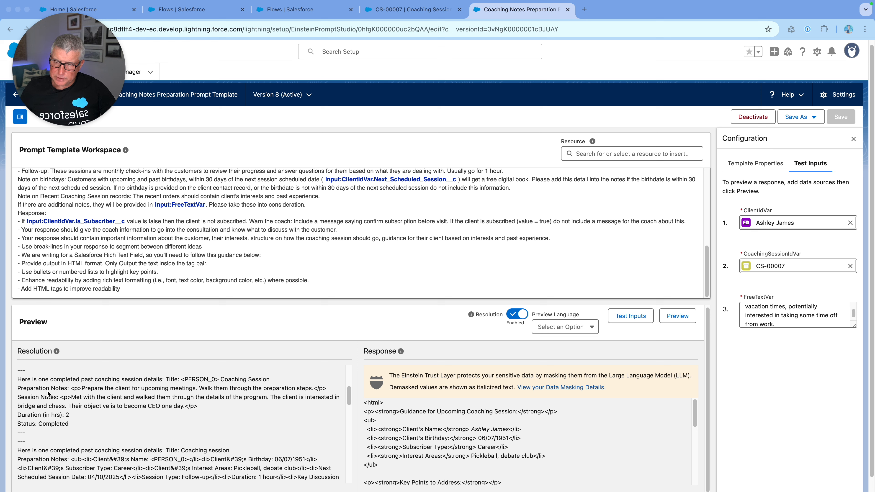
scroll(48, 394, down, 2)
scroll(47, 393, down, 10)
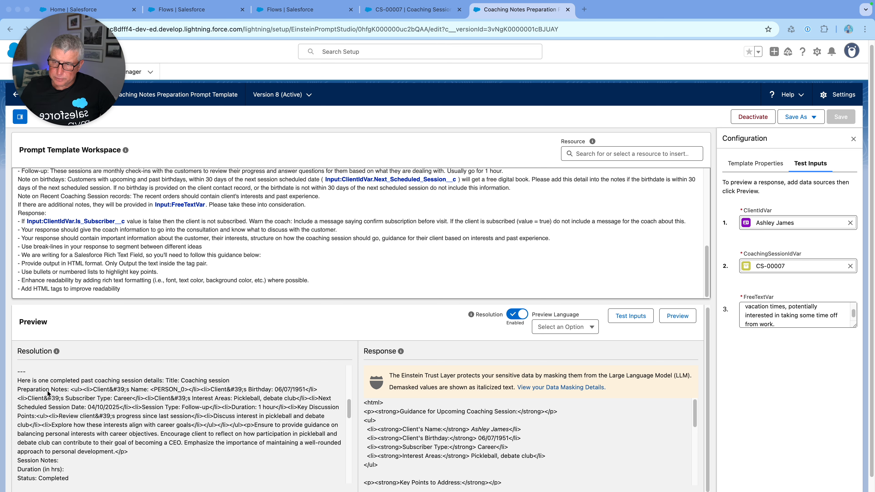
scroll(48, 391, down, 4)
scroll(49, 394, down, 5)
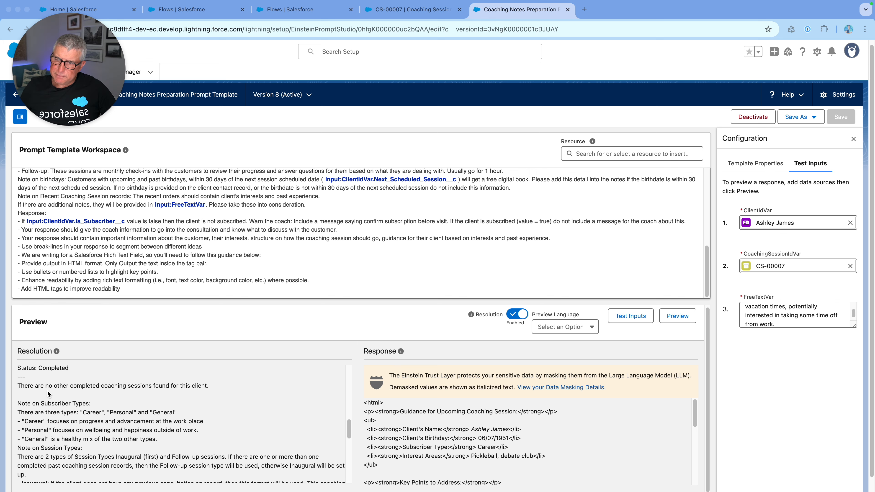
scroll(48, 391, down, 10)
scroll(48, 393, down, 2)
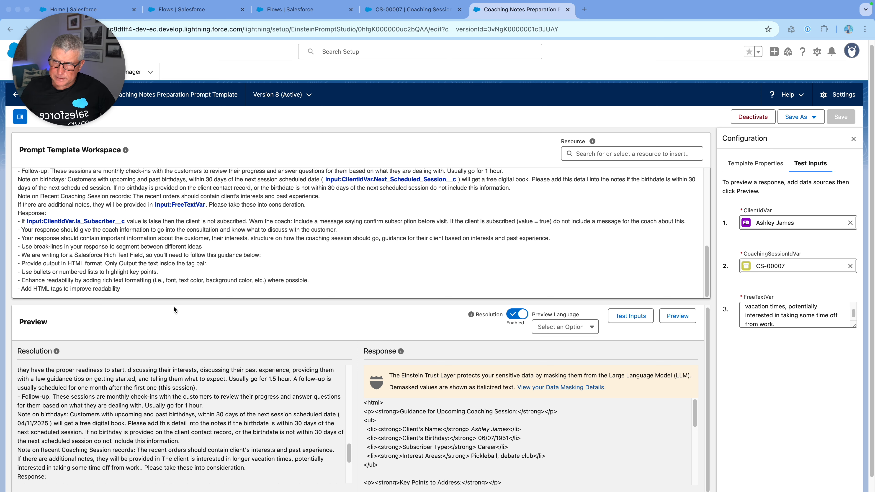
scroll(150, 392, up, 12)
scroll(150, 392, down, 2)
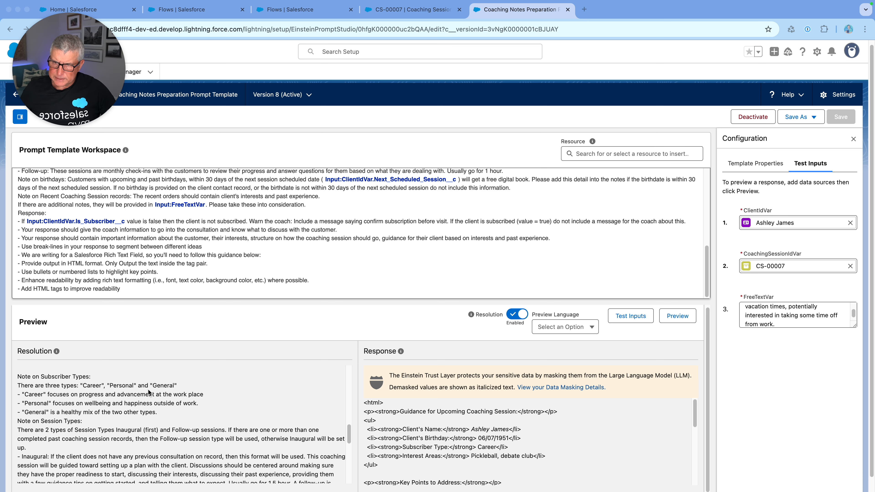
scroll(149, 392, down, 1)
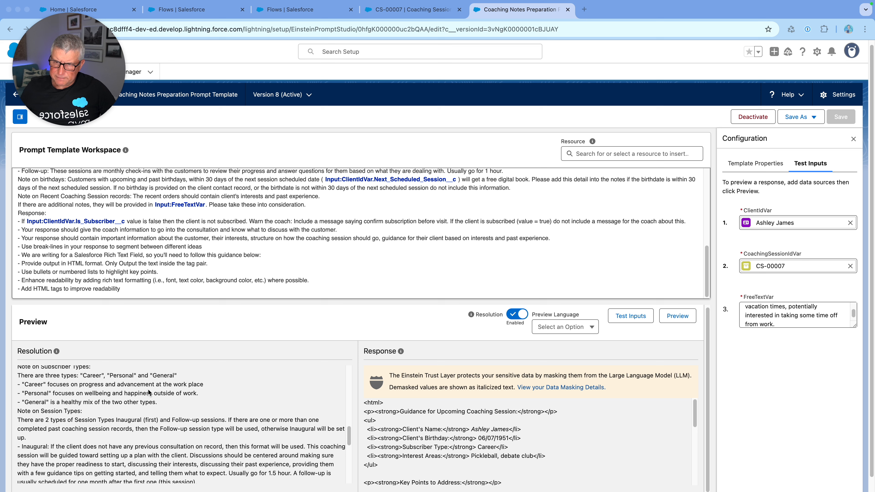
scroll(148, 389, down, 2)
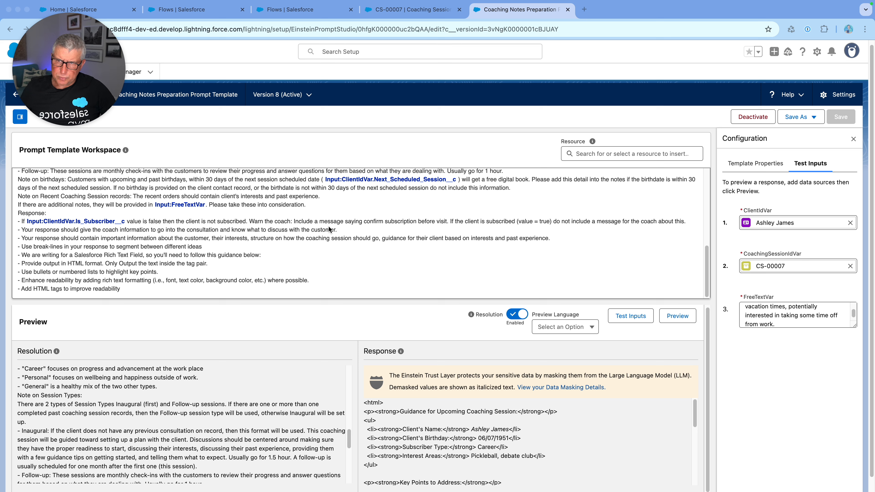
scroll(528, 435, down, 3)
scroll(528, 435, down, 5)
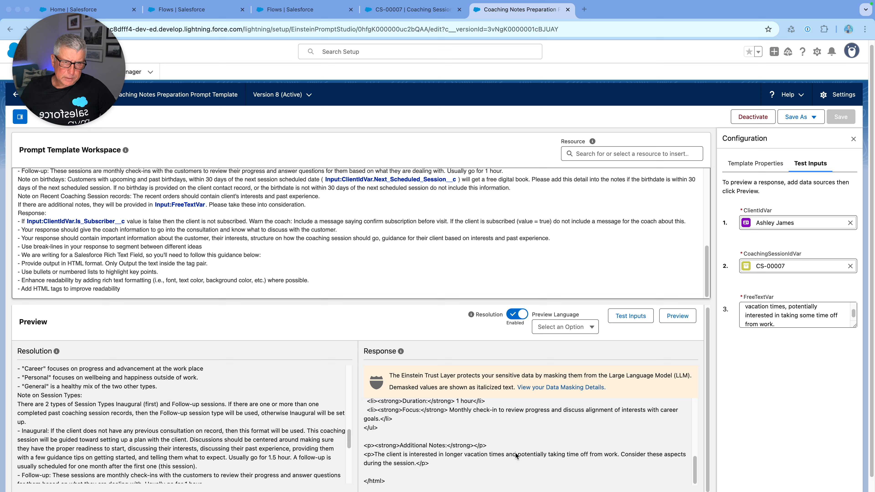
- Examine the generated response from its beginning, covering the client details, key points to address, session structure and additional notes
scroll(516, 455, up, 10)
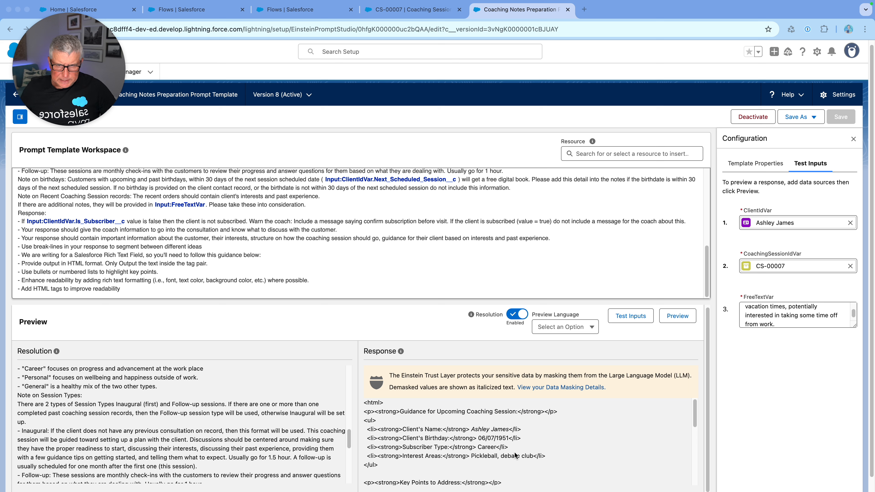
scroll(563, 431, down, 3)
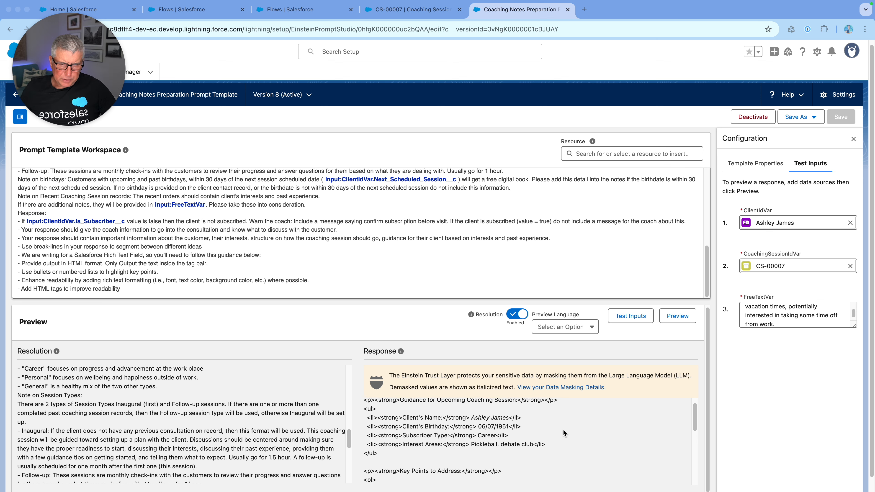
scroll(563, 430, down, 3)
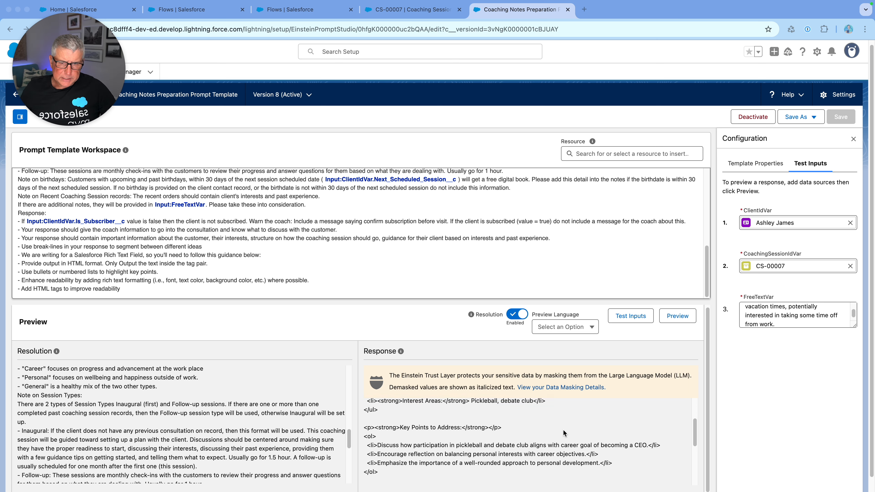
scroll(563, 430, down, 2)
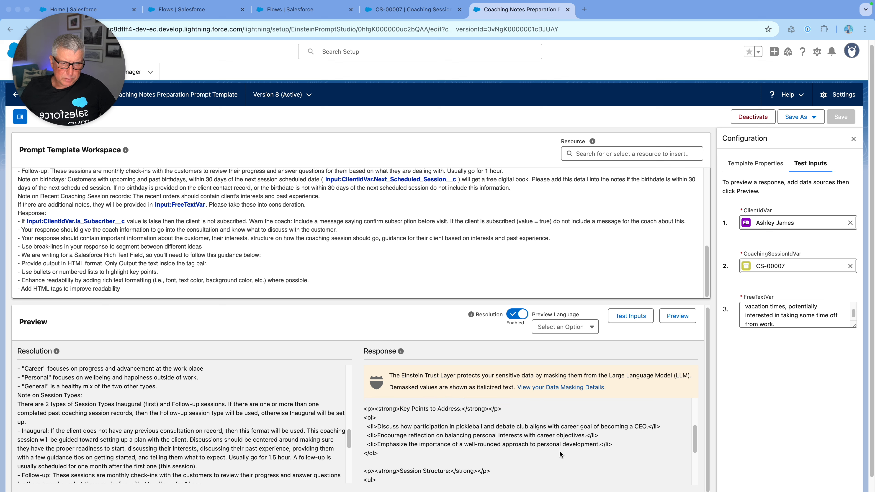
scroll(559, 450, down, 1)
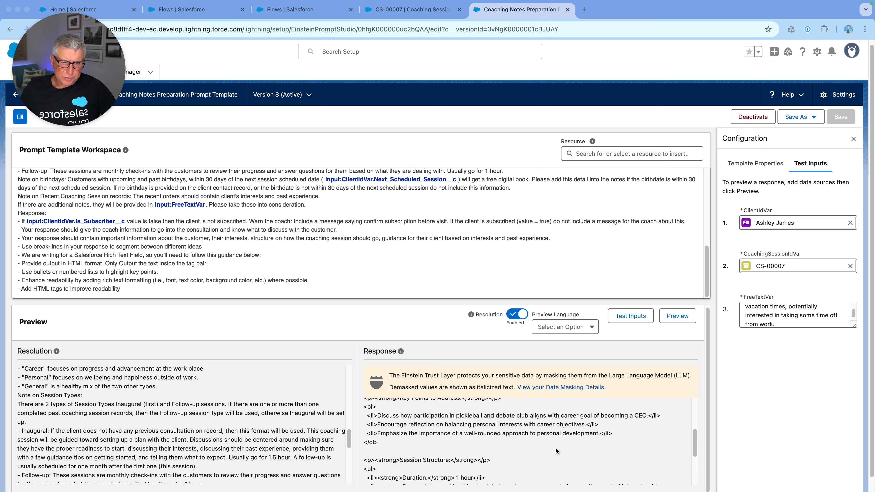
scroll(555, 447, down, 2)
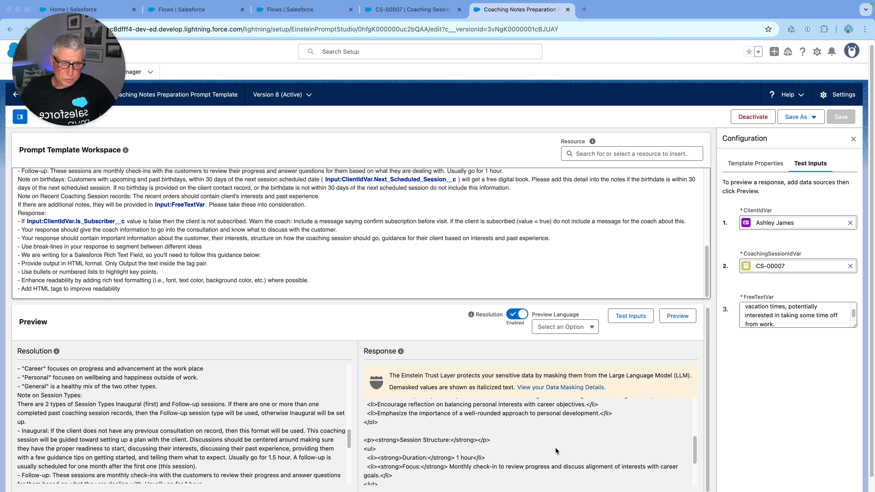
scroll(555, 448, down, 2)
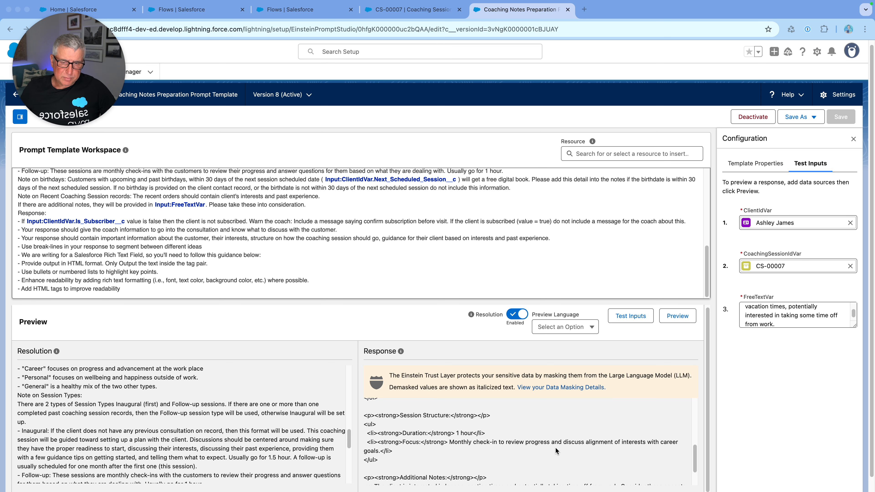
scroll(553, 448, down, 3)
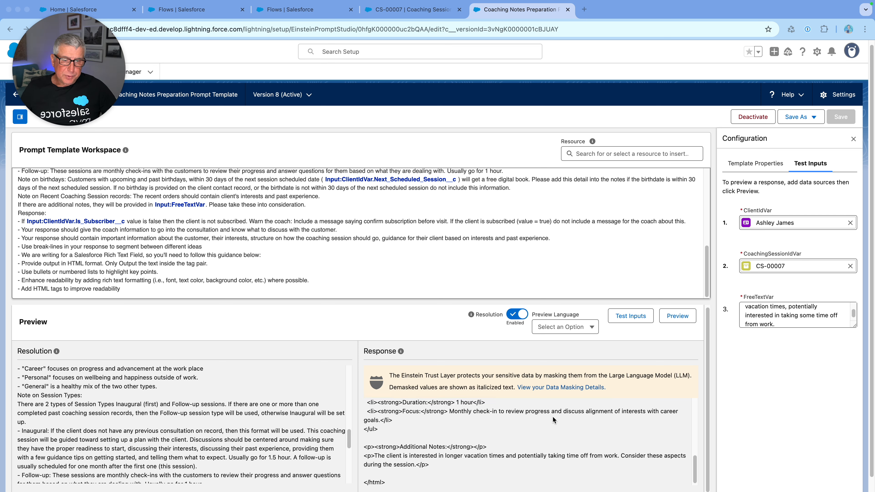
scroll(552, 416, down, 1)
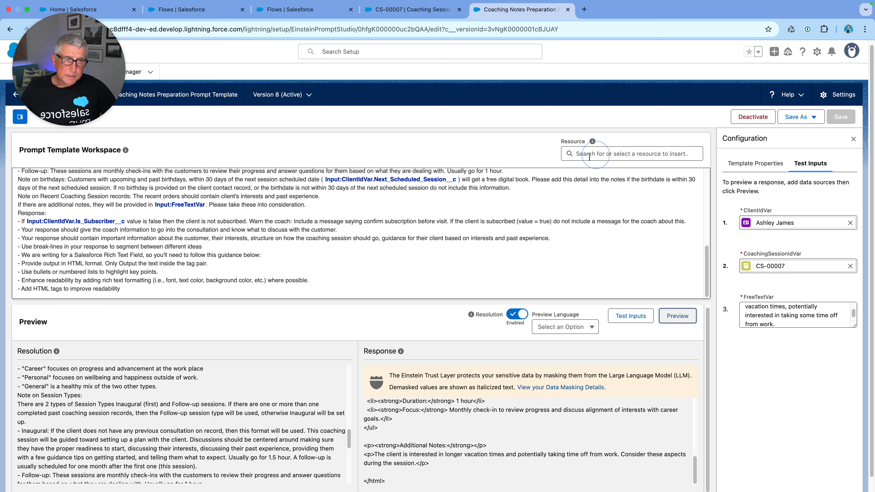
- List the flow resources available for insertion, and highlight the template's opening instructions and client context through the Client's Interest Areas line
click(596, 154)
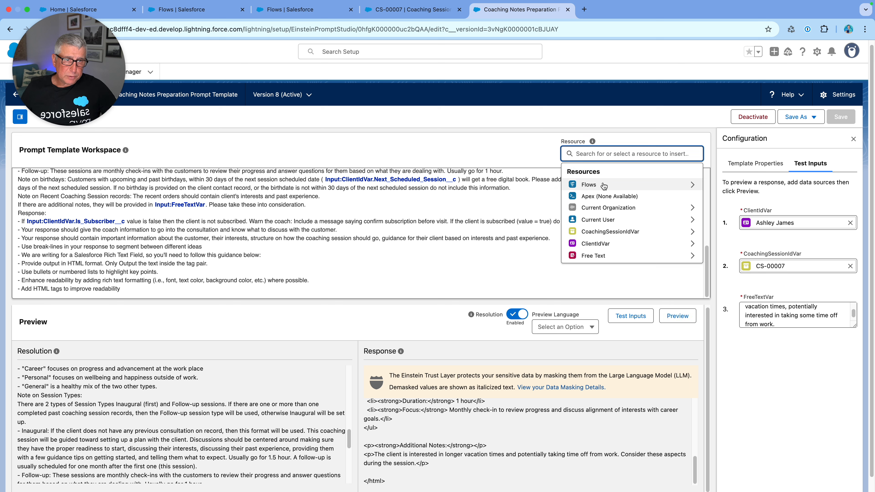
click(596, 185)
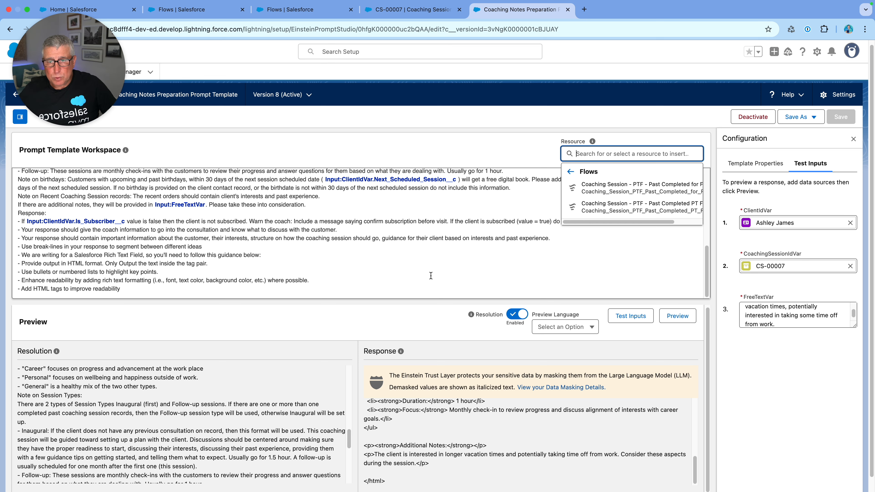
scroll(276, 248, up, 10)
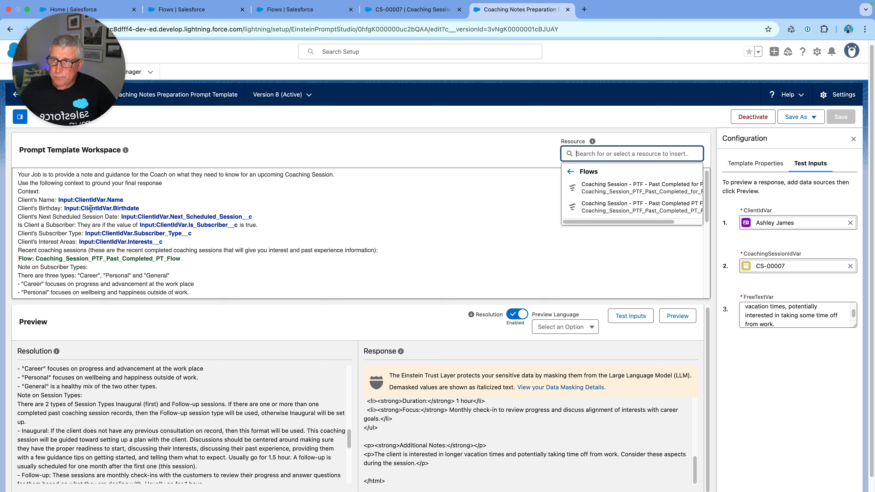
drag(18, 174, 71, 234)
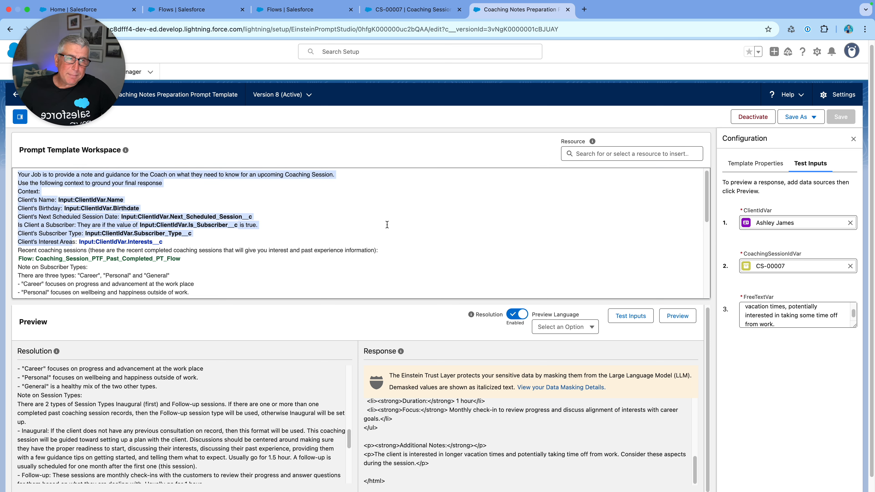